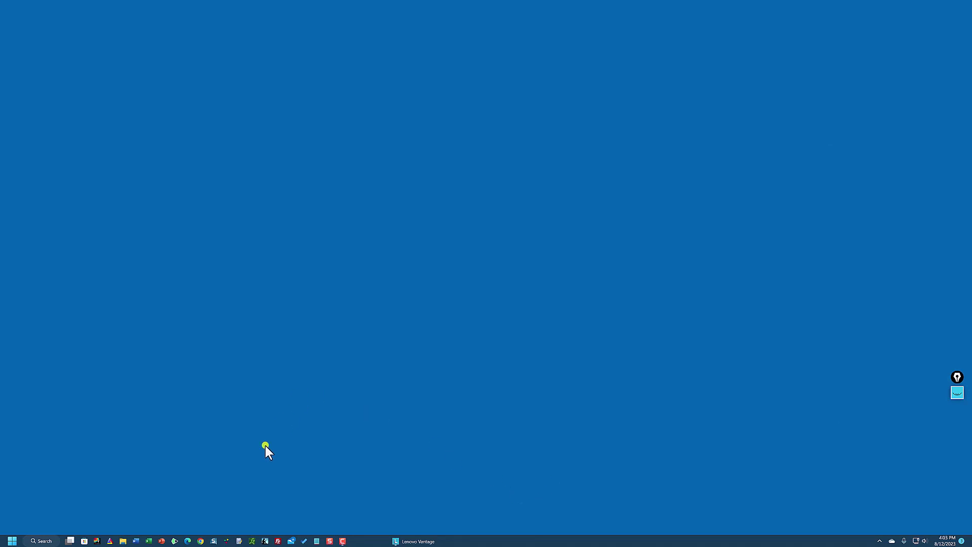
Start HGSI and set the second chart window's view to 02c Context 3, 6, 18, 50, 100, 200 EMAs, 3 & 6 Momentum
click(226, 541)
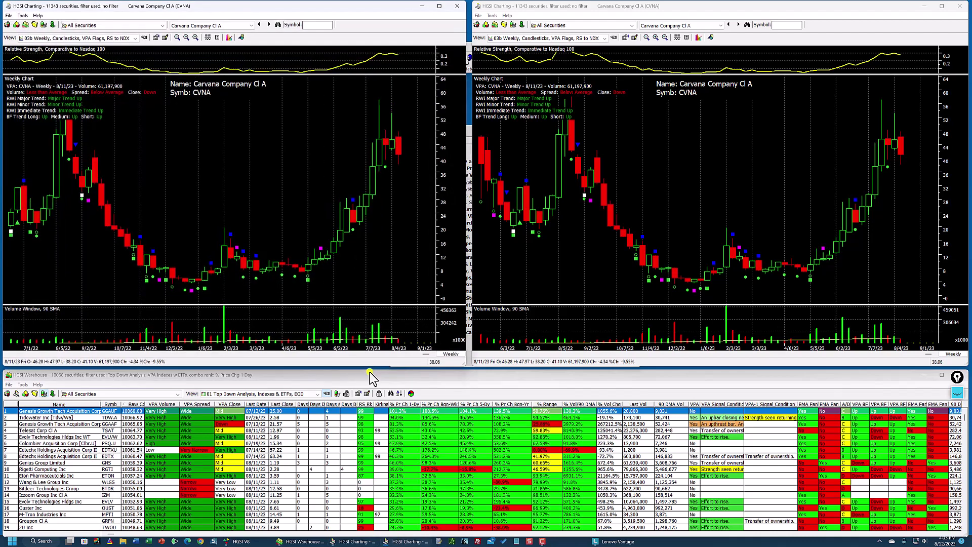
click(537, 38)
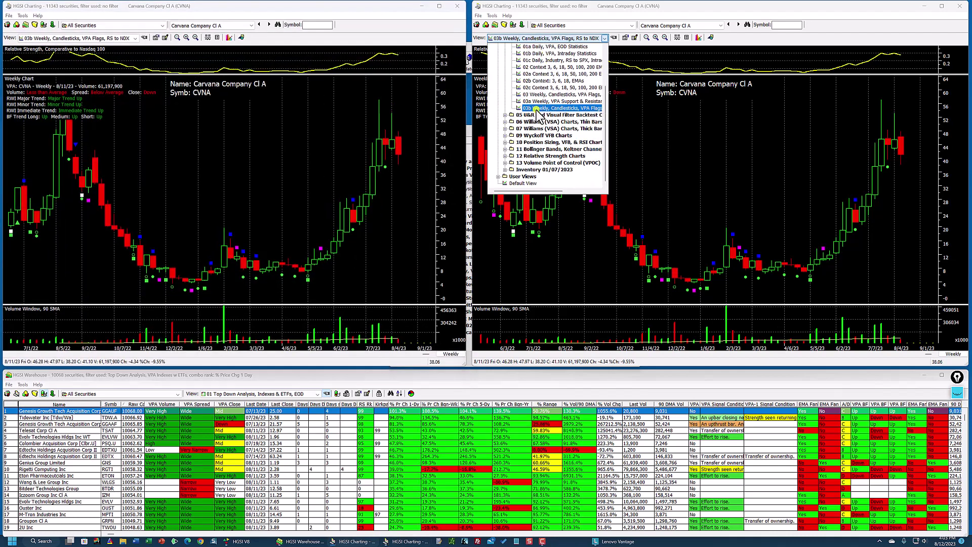
click(549, 87)
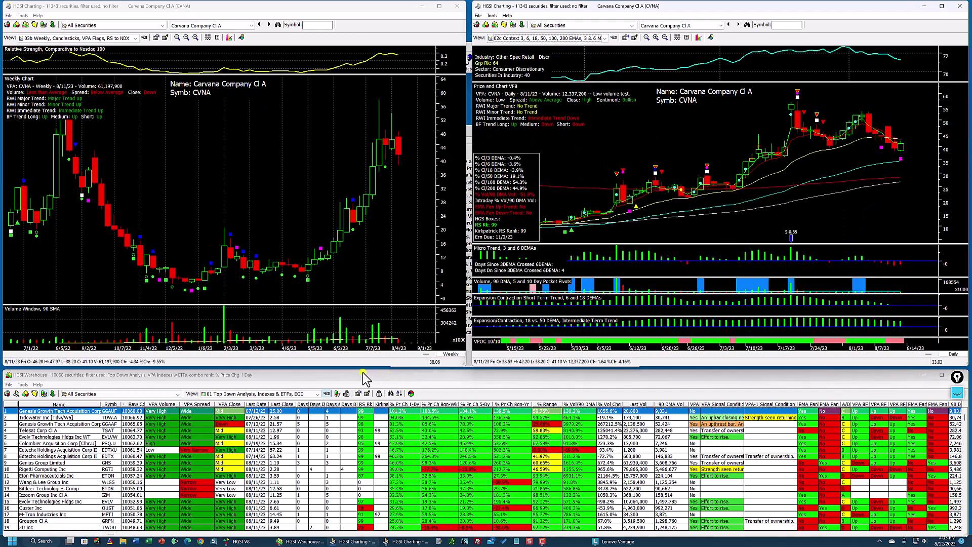
From the Market Analysis User Groups, load the group 01 MAJOR MARKETS Plus, Includes ETFs into the warehouse
click(8, 394)
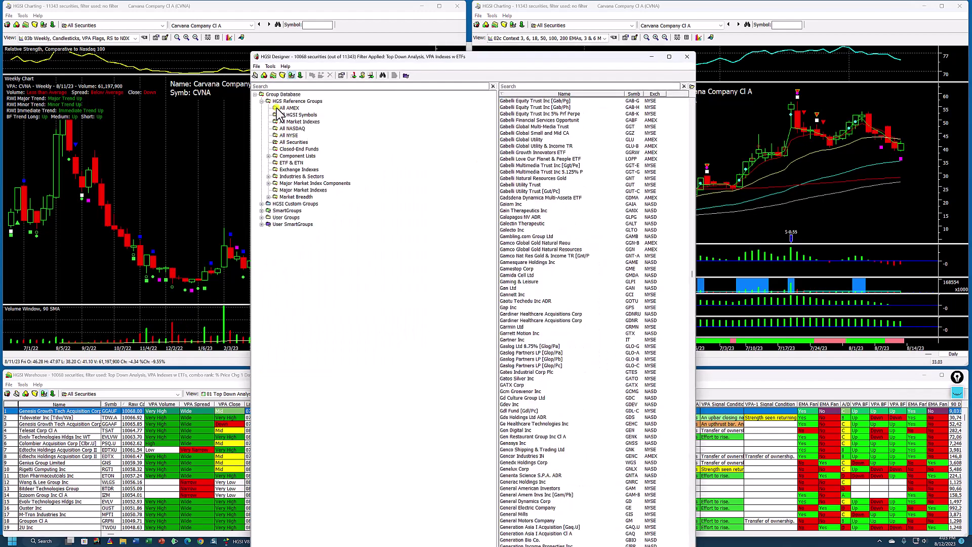
click(262, 101)
click(262, 122)
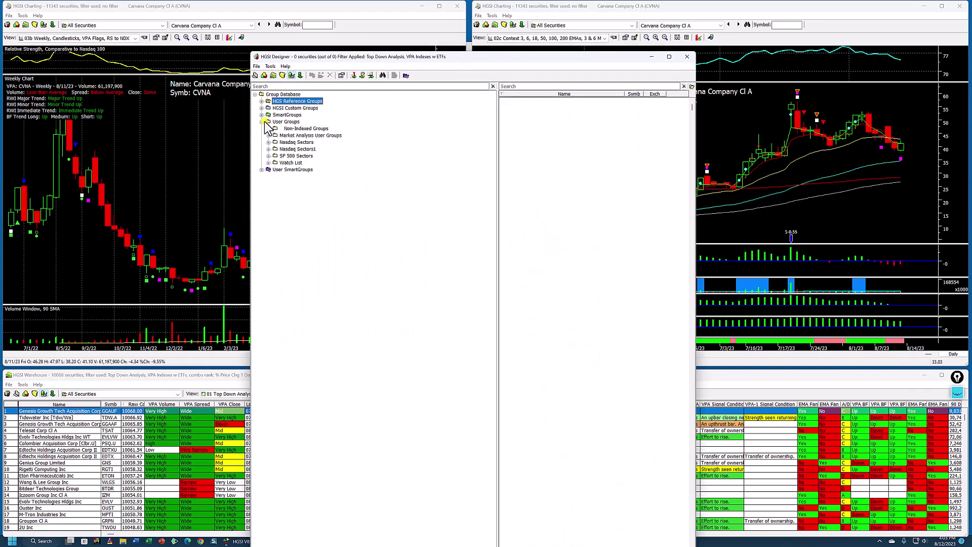
click(269, 135)
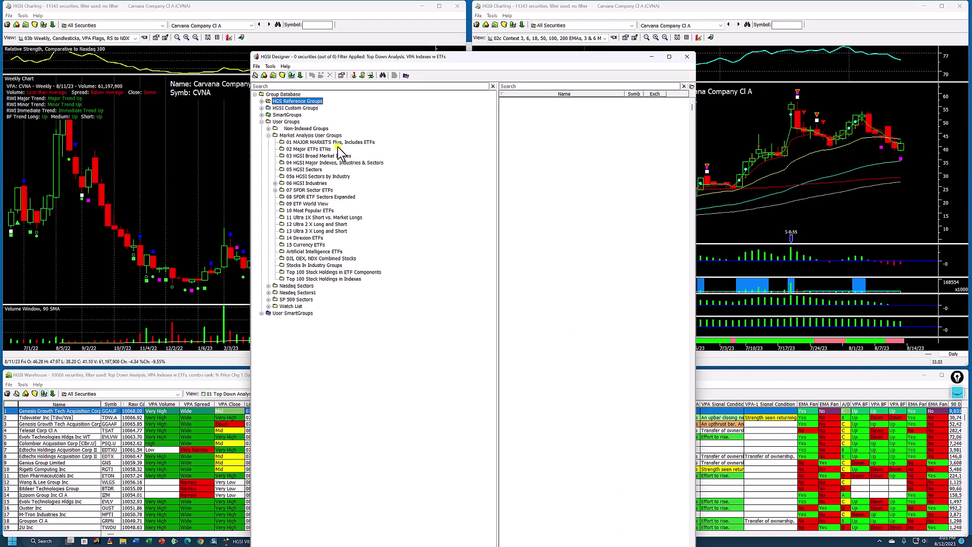
click(332, 142)
click(296, 136)
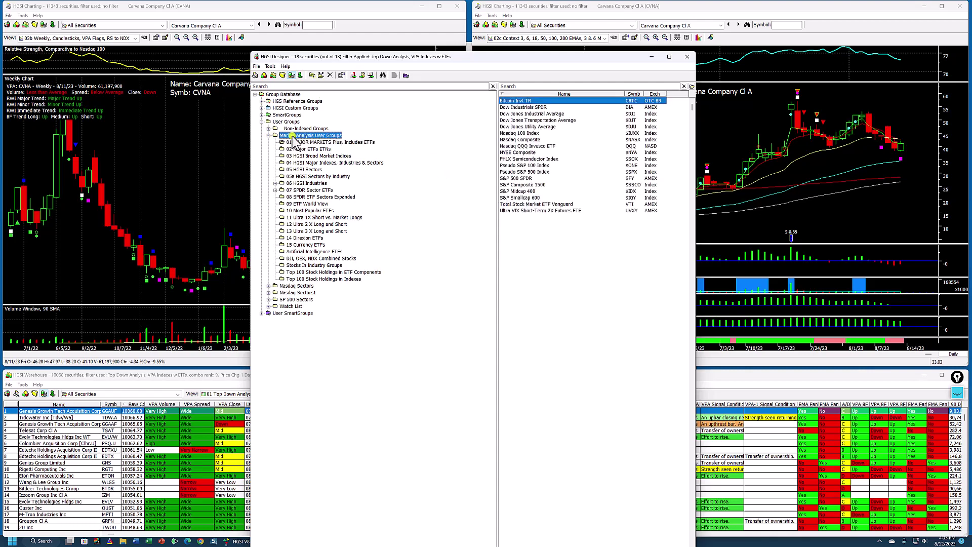
click(298, 143)
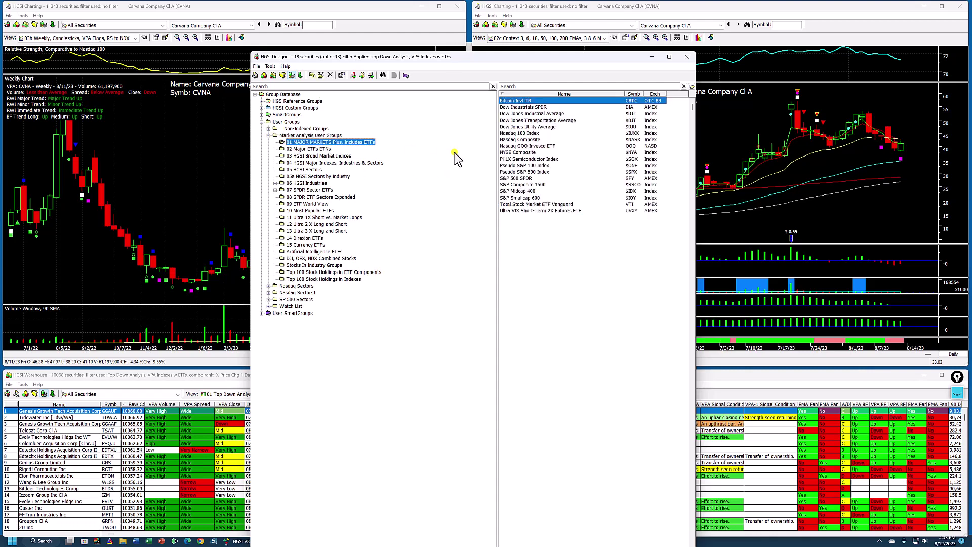
click(274, 75)
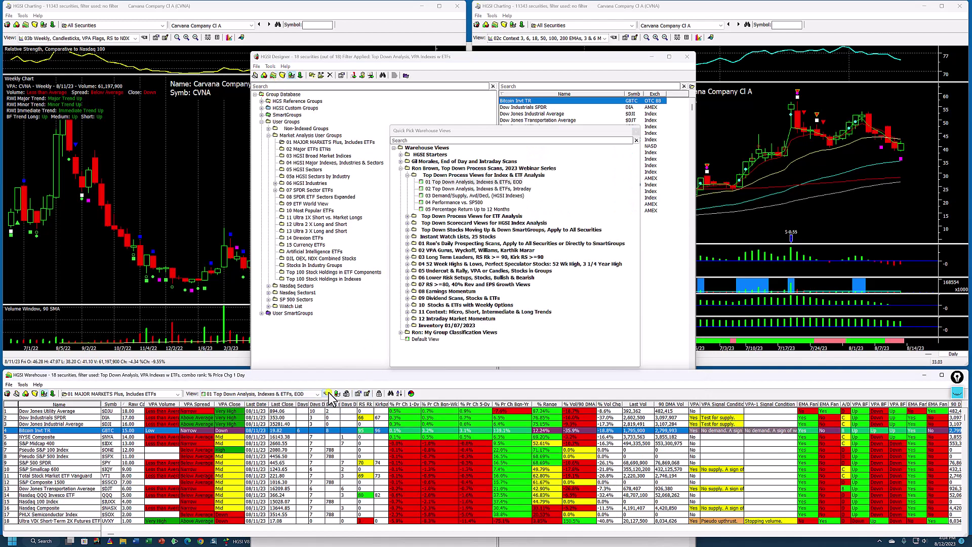
Choose the warehouse view 01 Top Down Analysis, Indexes & ETFs, EOD and put the view picker and group designer away
click(425, 183)
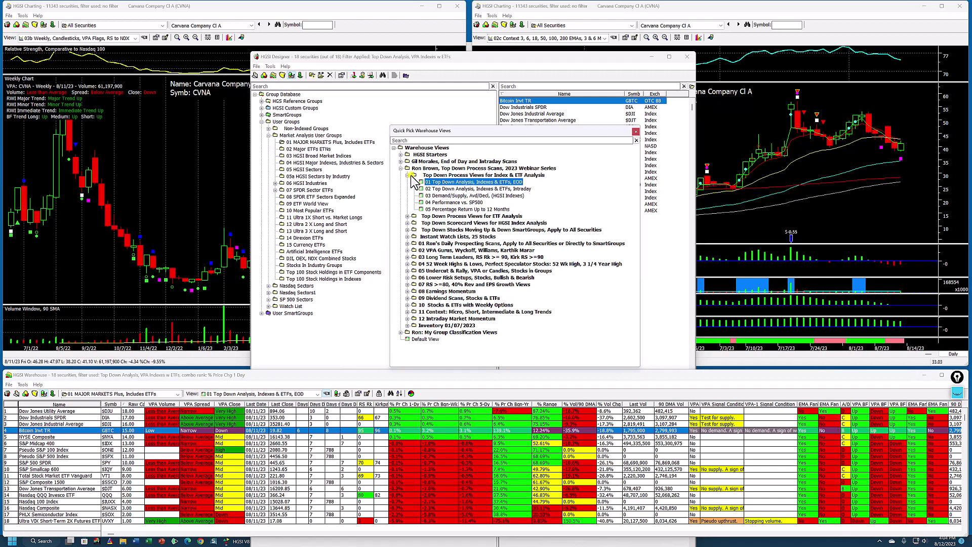
click(411, 176)
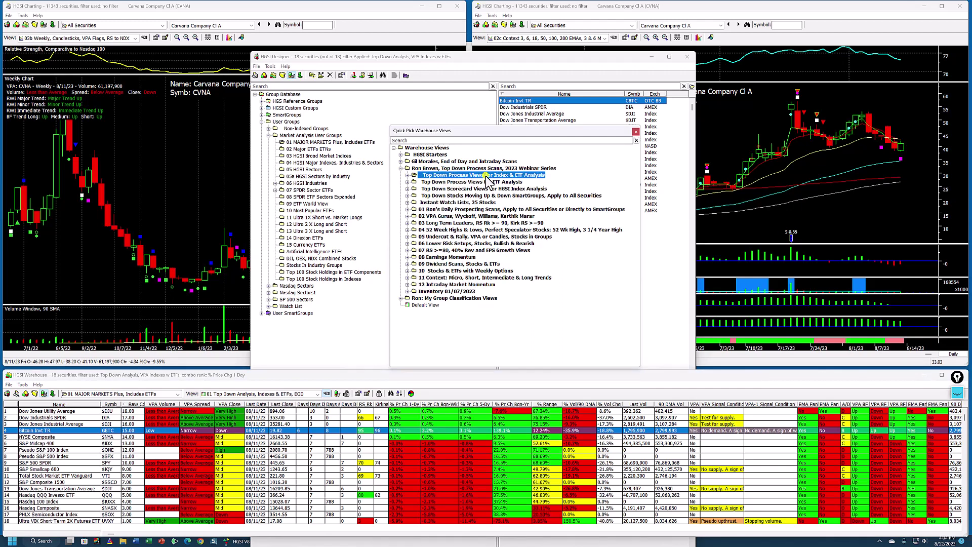
click(407, 176)
click(448, 182)
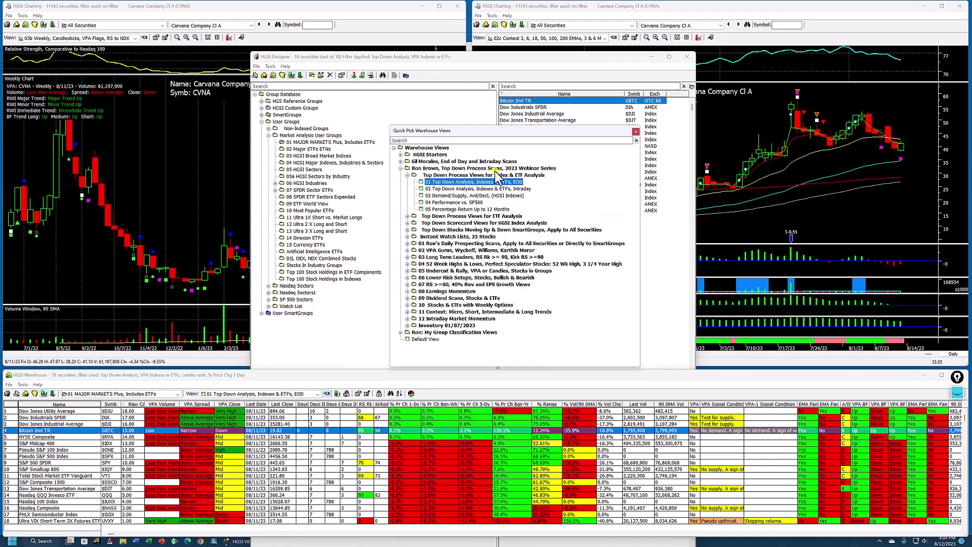
click(636, 131)
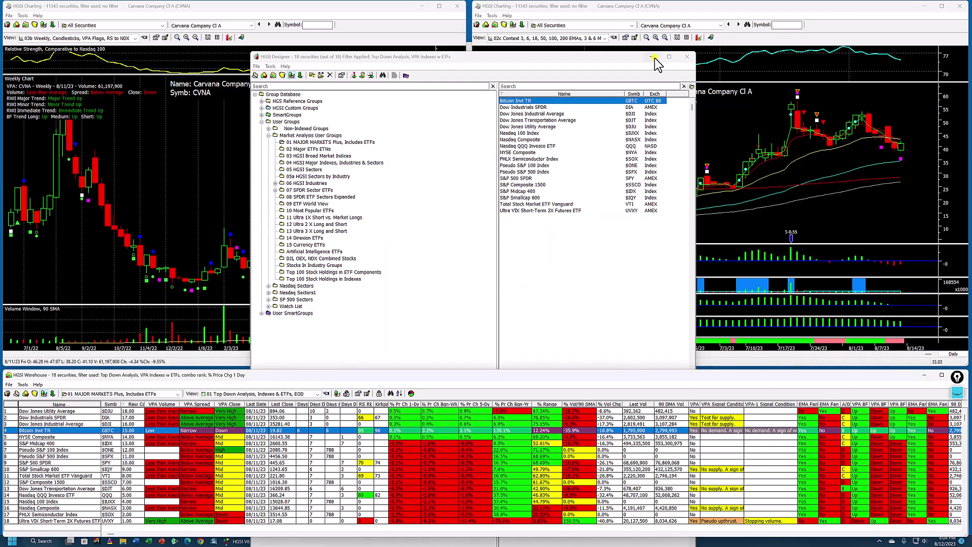
click(653, 57)
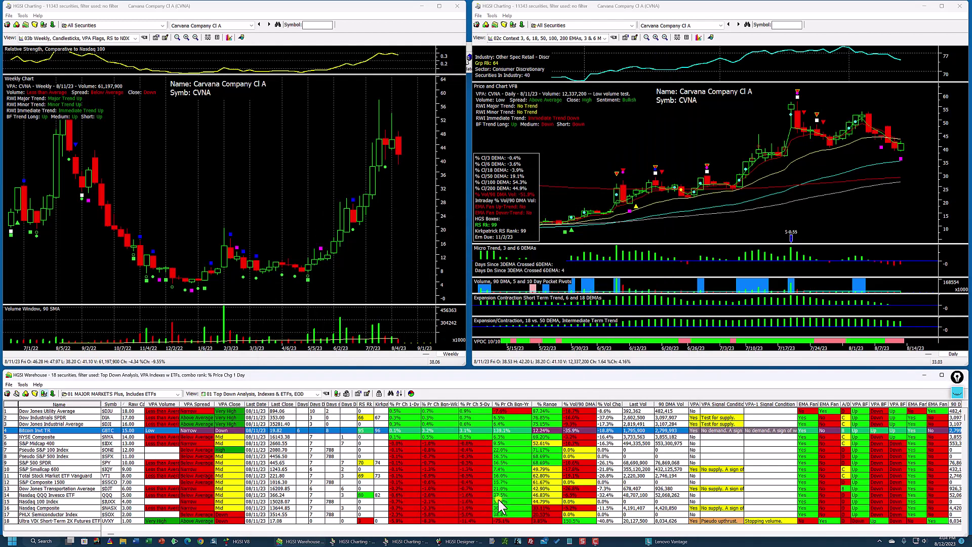
key(super+z)
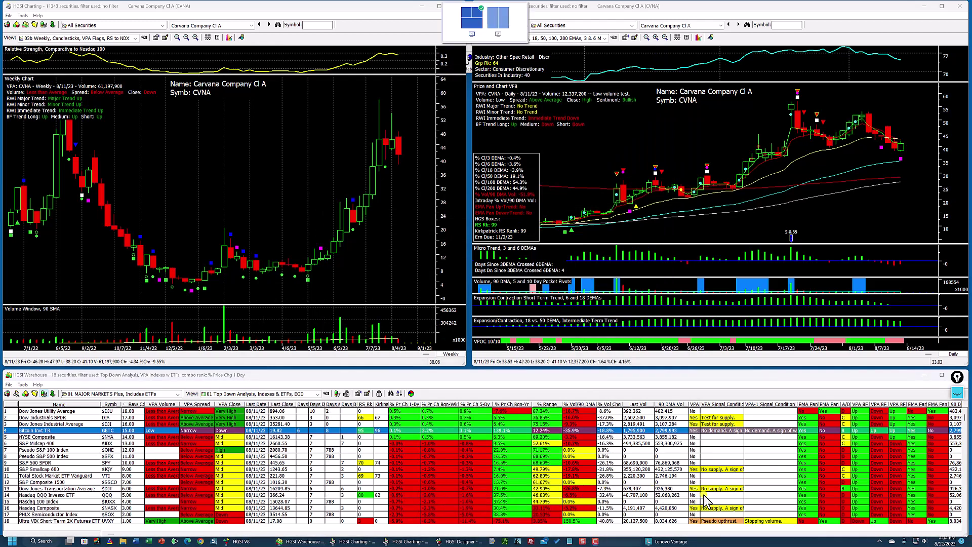
key(Escape)
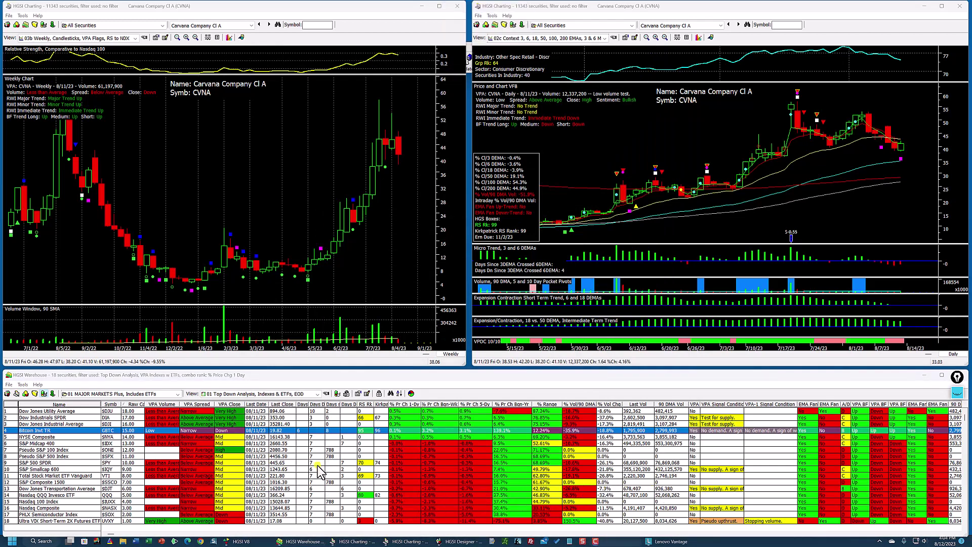
Sort the securities by the second Days column, review the Nasdaq 100, Nasdaq Composite, QQQ and NYSE Composite rows, and reverse the sort order
click(124, 411)
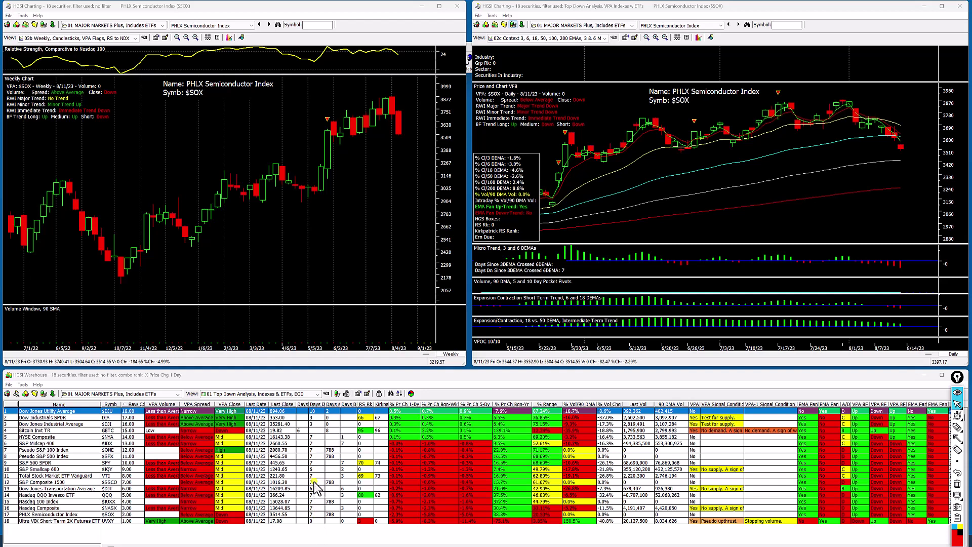
click(317, 404)
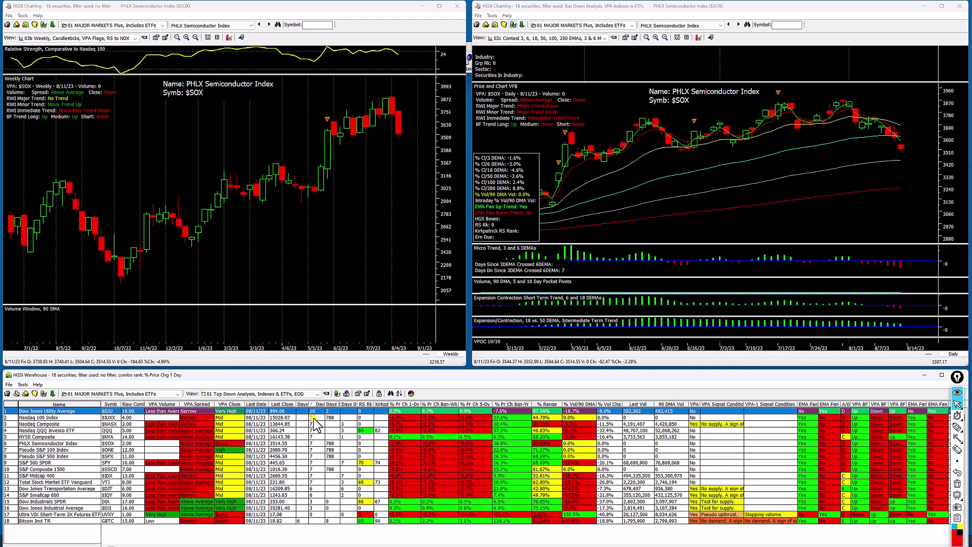
click(317, 418)
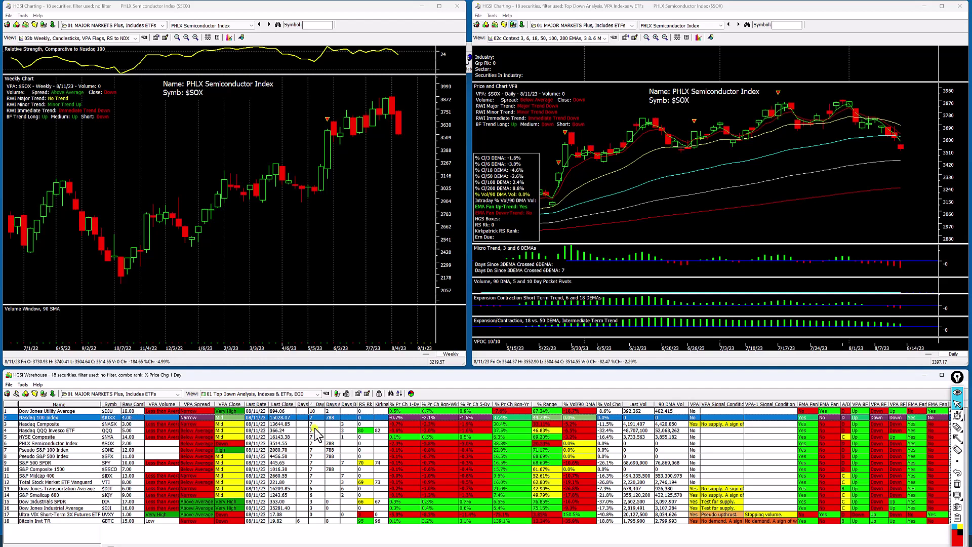
click(314, 425)
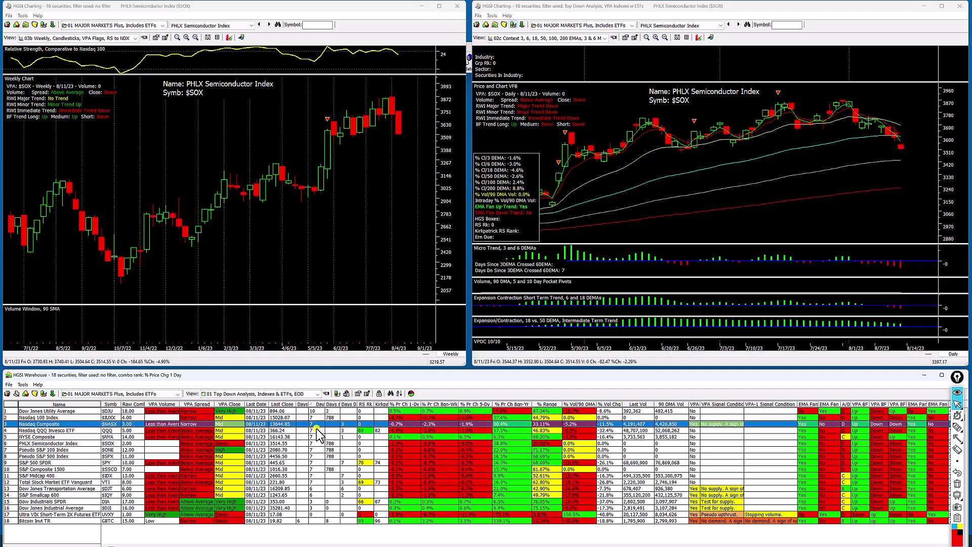
click(316, 431)
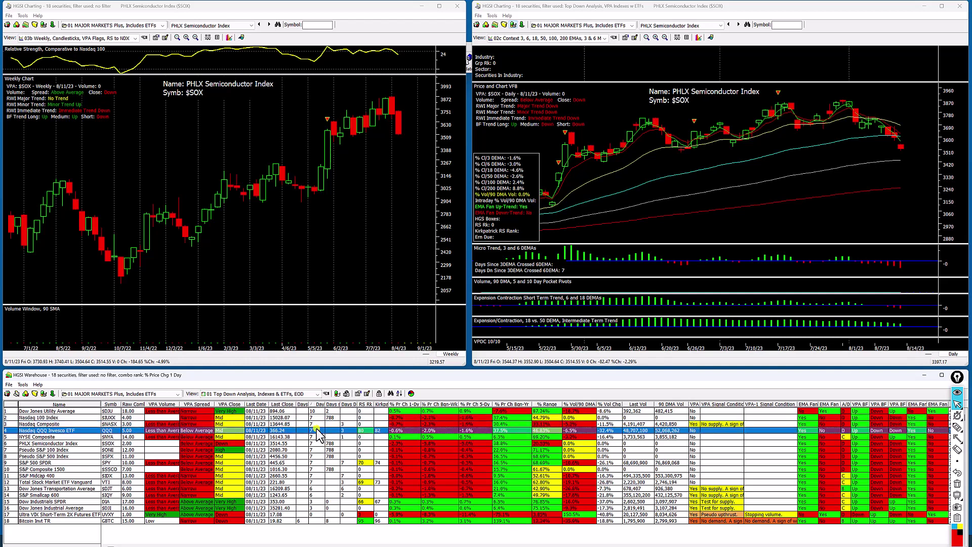
click(318, 437)
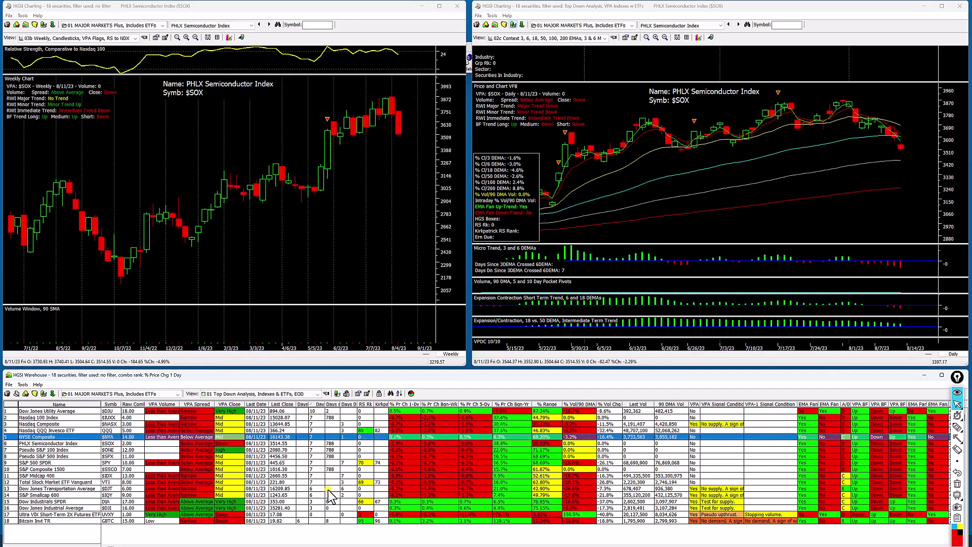
click(317, 404)
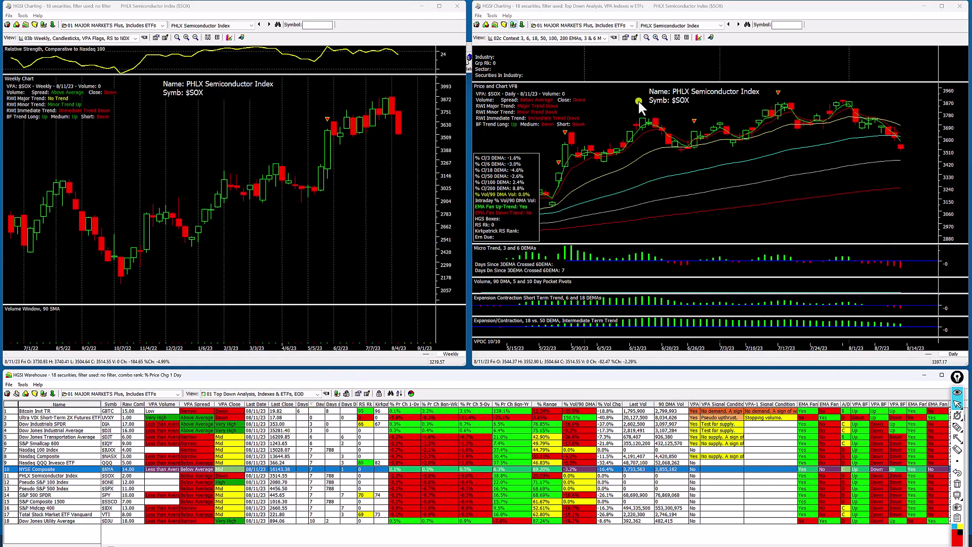
Review the 03b Weekly and 02c Context views in the quick-pick charting list for the daily chart and close the list
click(613, 36)
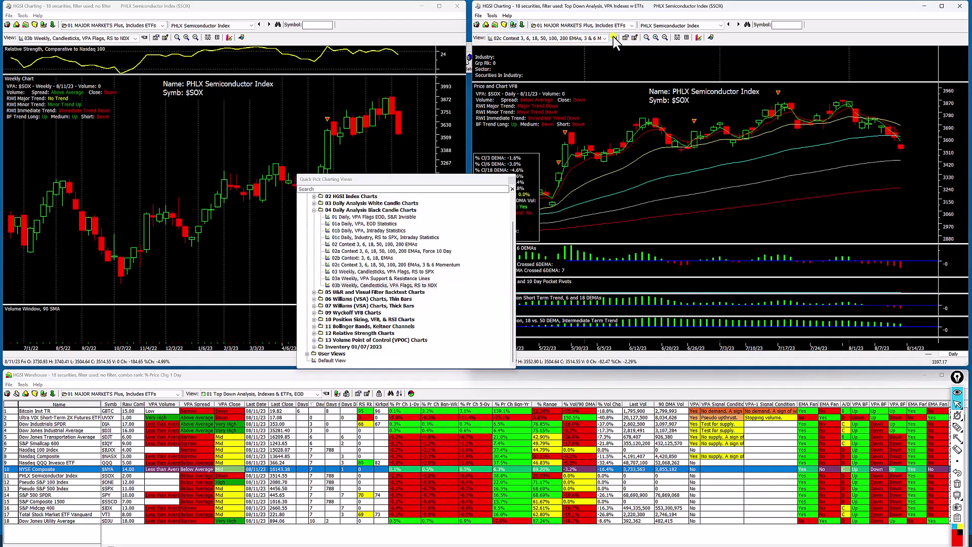
click(344, 286)
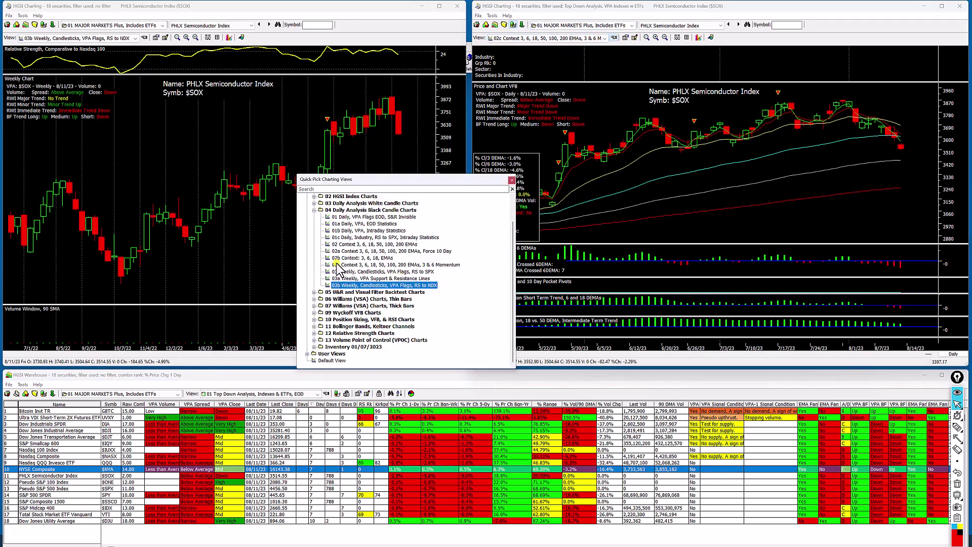
click(344, 264)
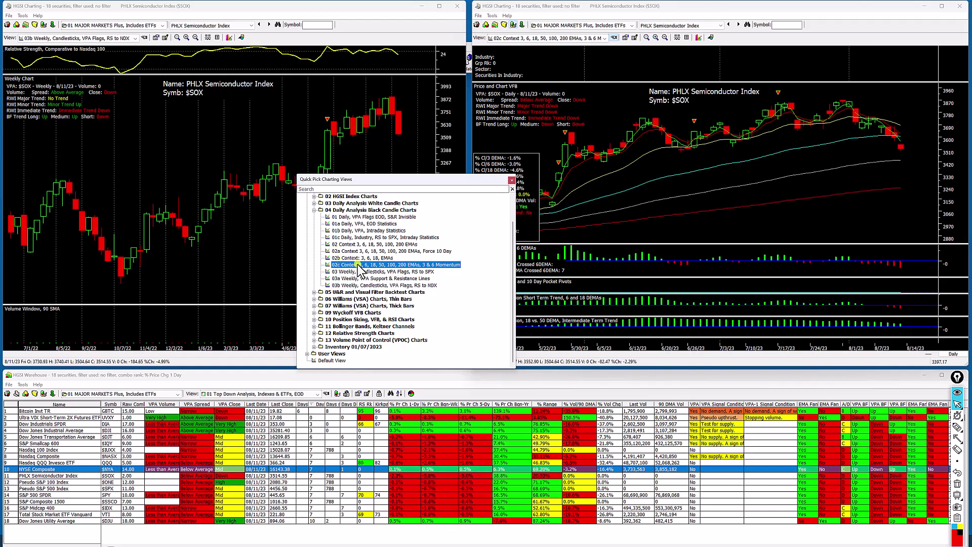
click(512, 181)
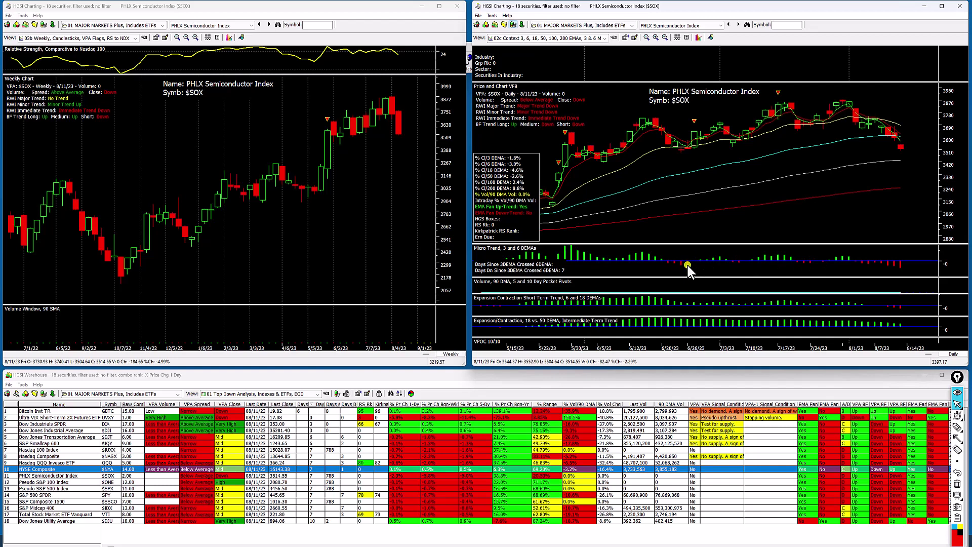
Chart the Nasdaq QQQ Invesco ETF and examine the 3 and 6 DEMA Micro Trend bars on its daily chart through early August
drag(701, 245, 701, 247)
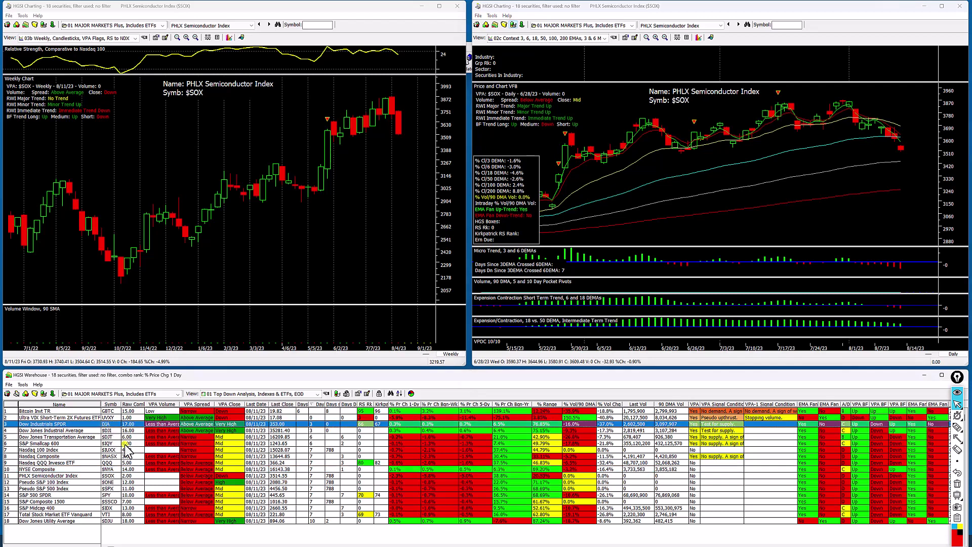
click(114, 462)
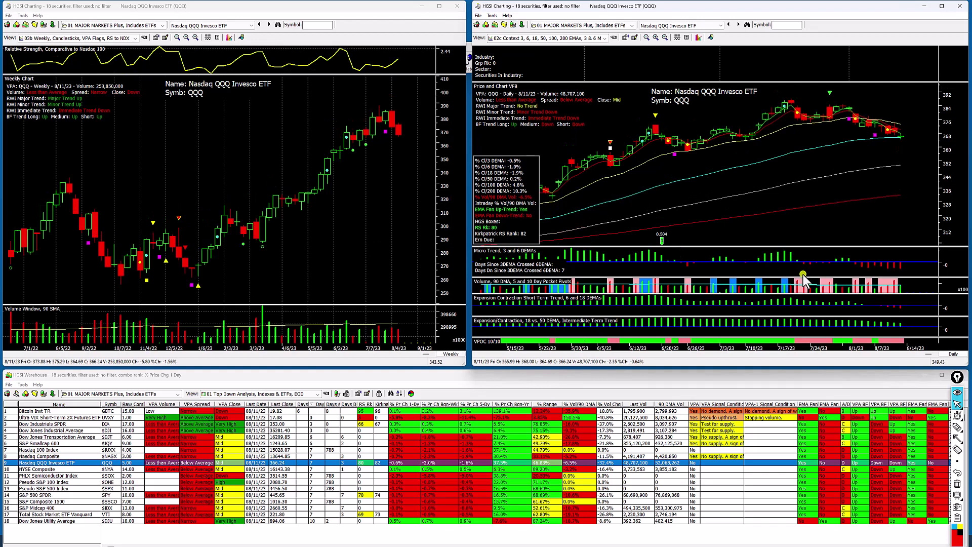
click(855, 263)
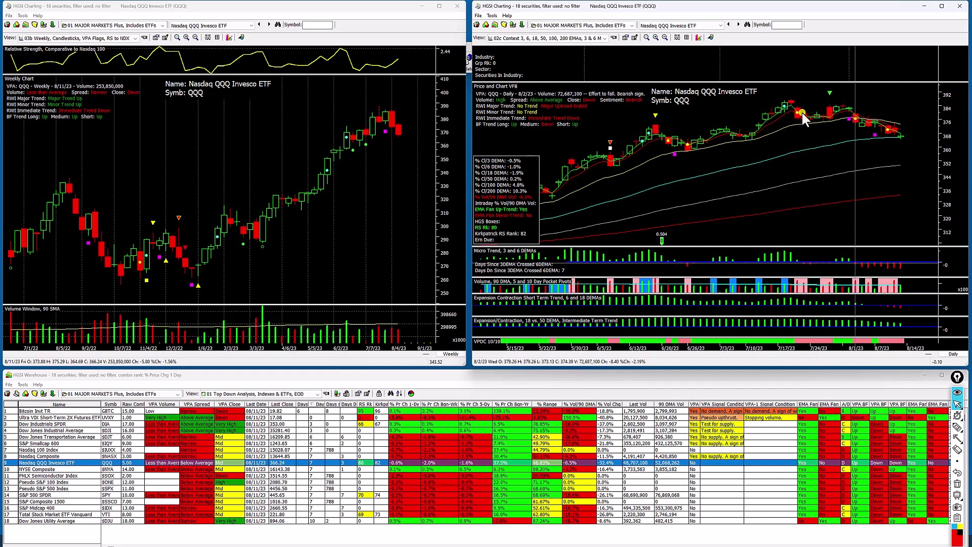
click(808, 265)
drag(808, 268, 855, 267)
click(446, 314)
click(544, 412)
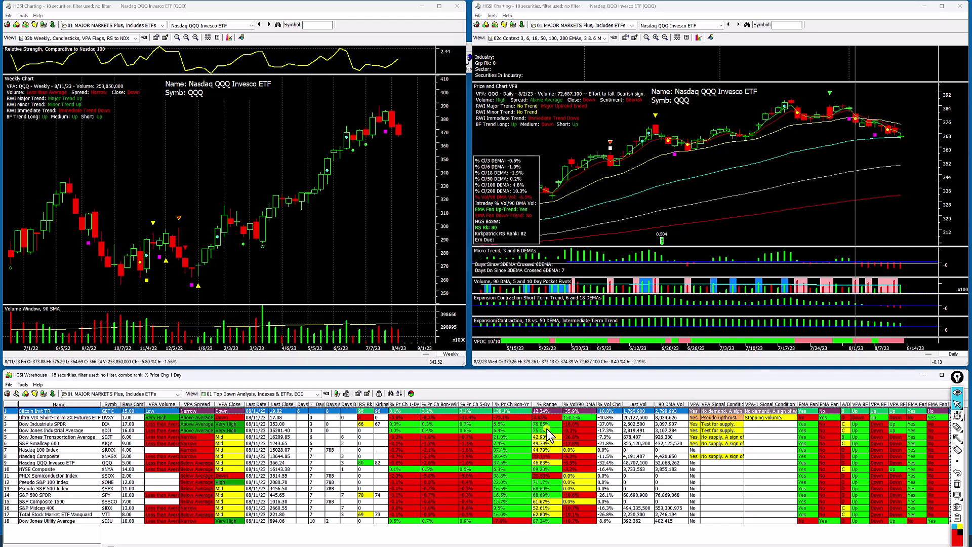
click(877, 276)
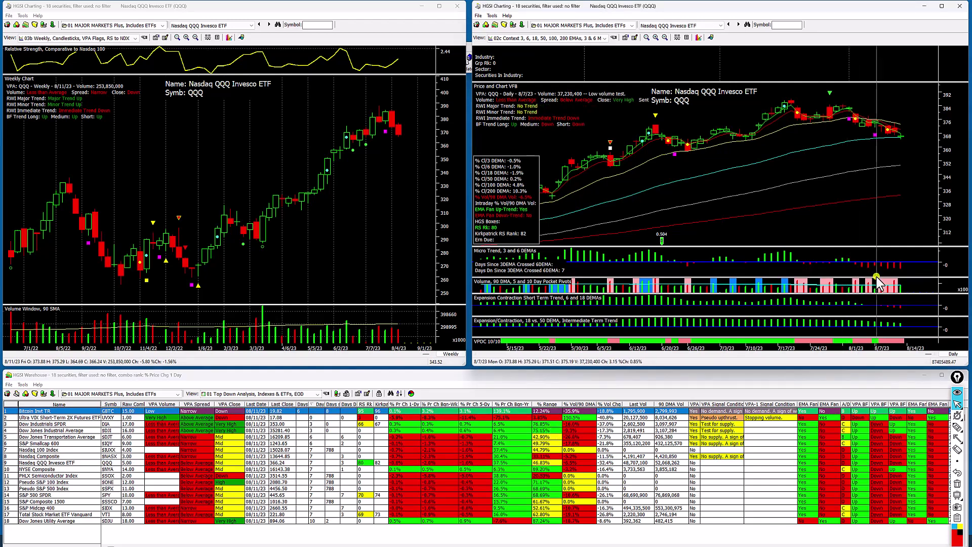
Chart the Nasdaq Composite and enlarge the daily chart window down to the end of the screen
click(141, 384)
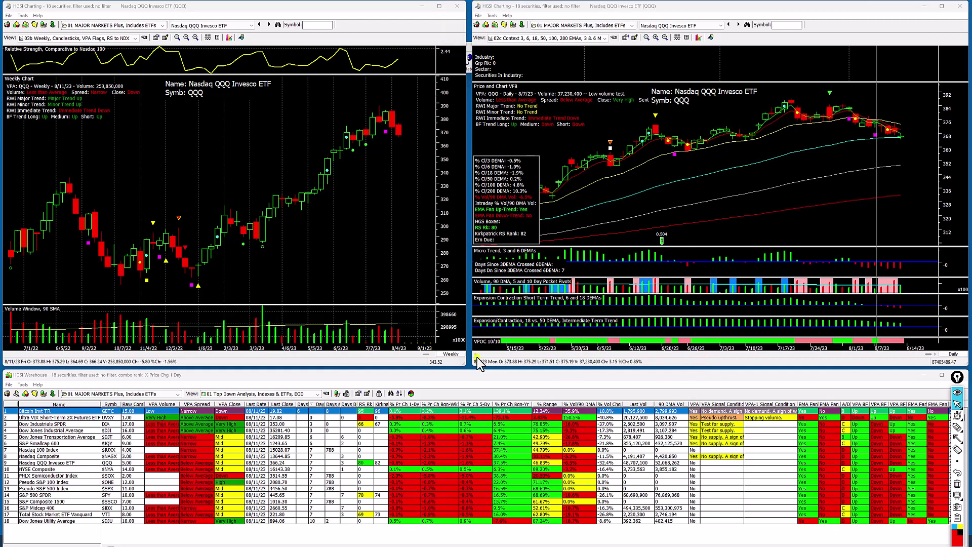
click(84, 456)
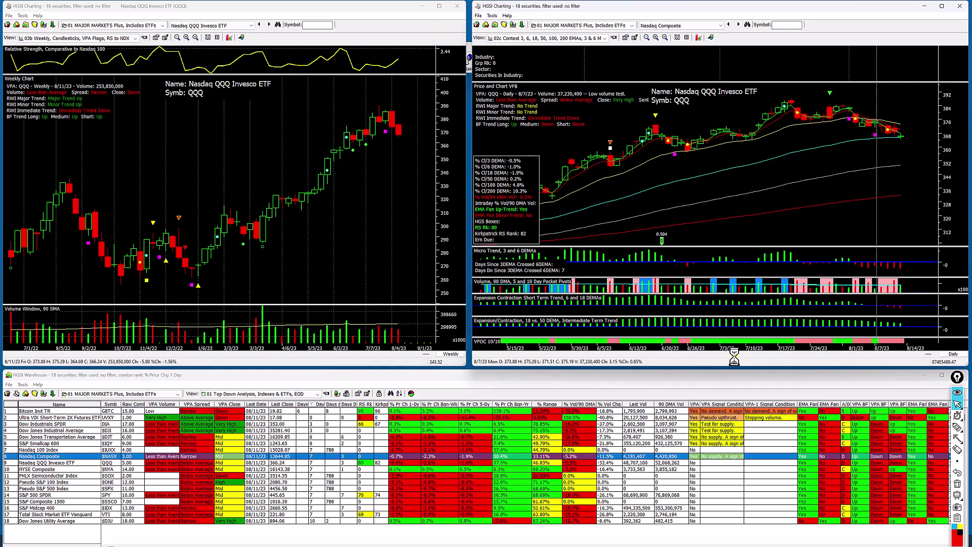
drag(720, 366, 716, 537)
click(699, 335)
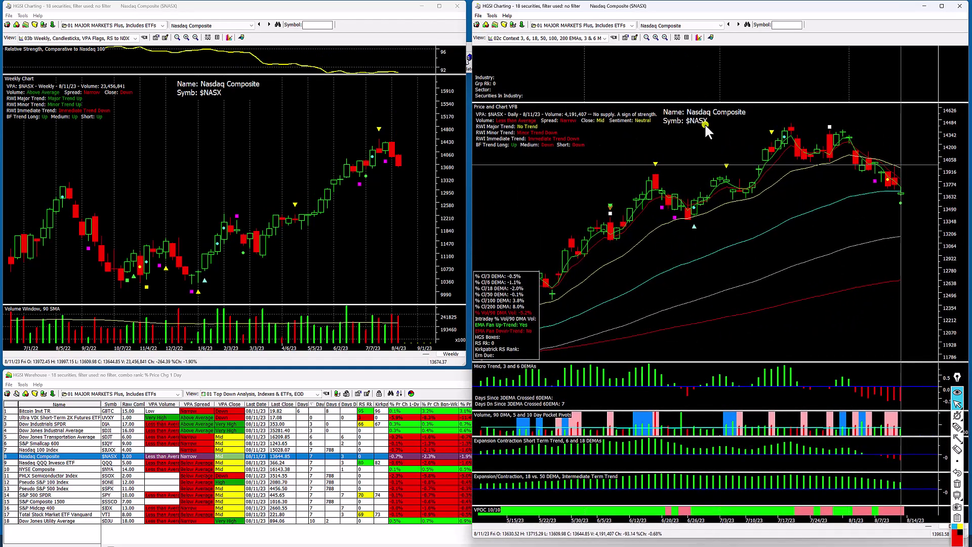
Apply the 01 NASDAQ Internals, Use with NASDAQ view from 01 Market Charts to the daily chart and close the view list
click(611, 36)
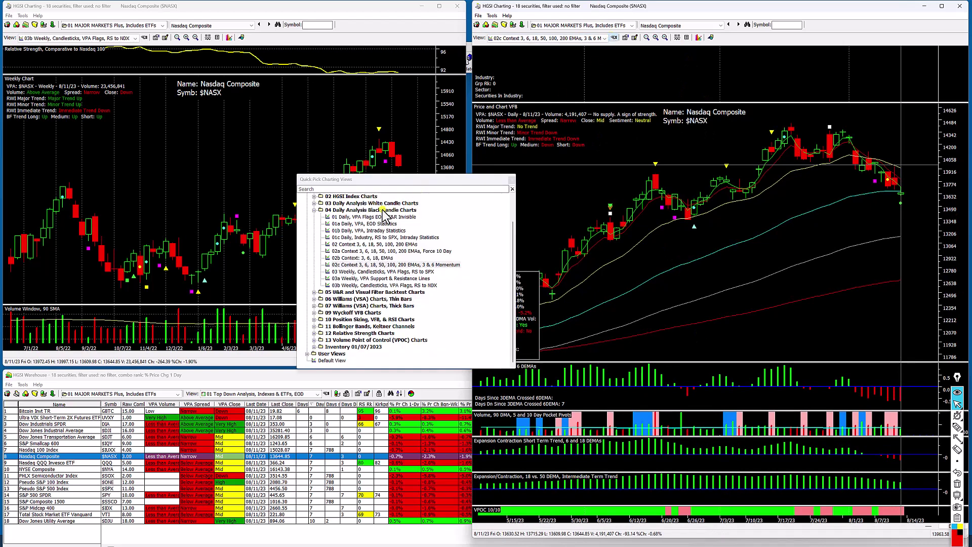
scroll(384, 216, up, 2)
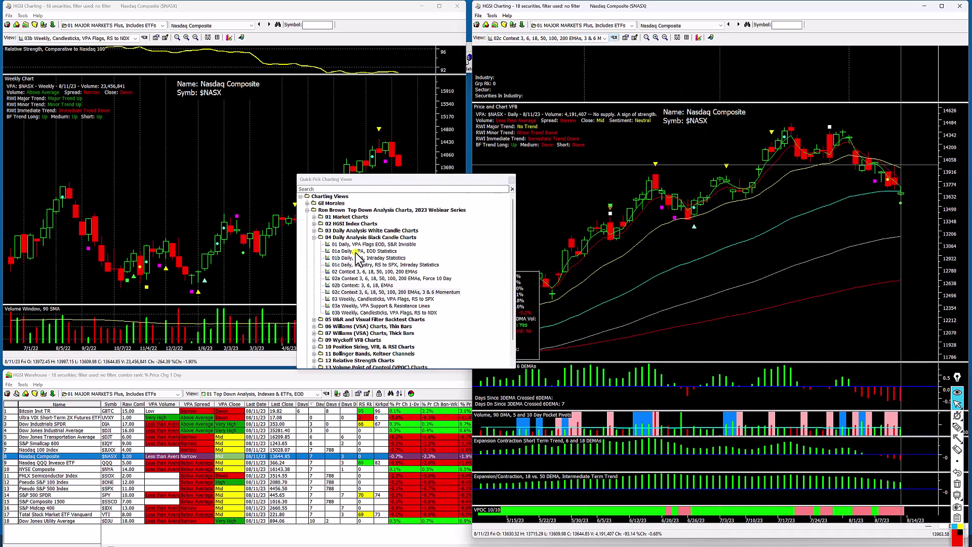
double_click(321, 218)
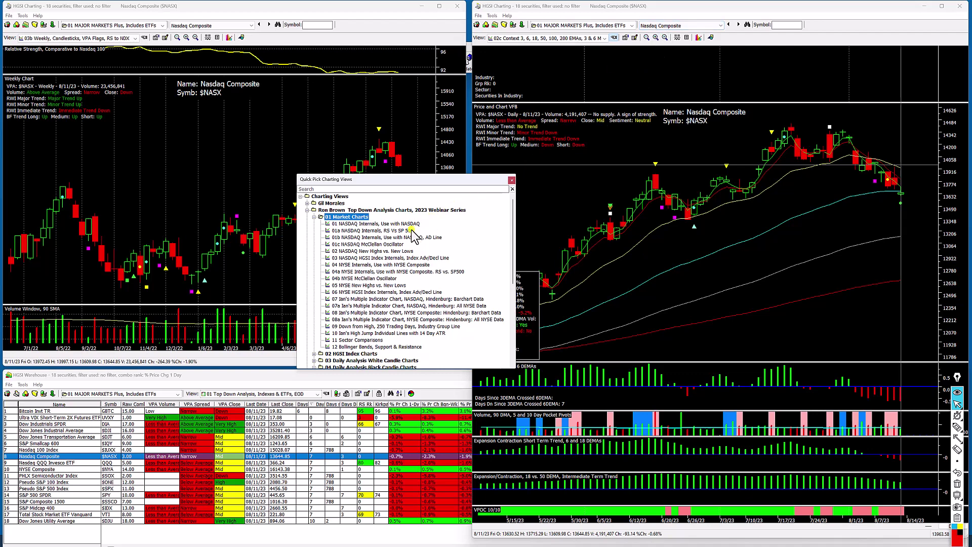
double_click(404, 223)
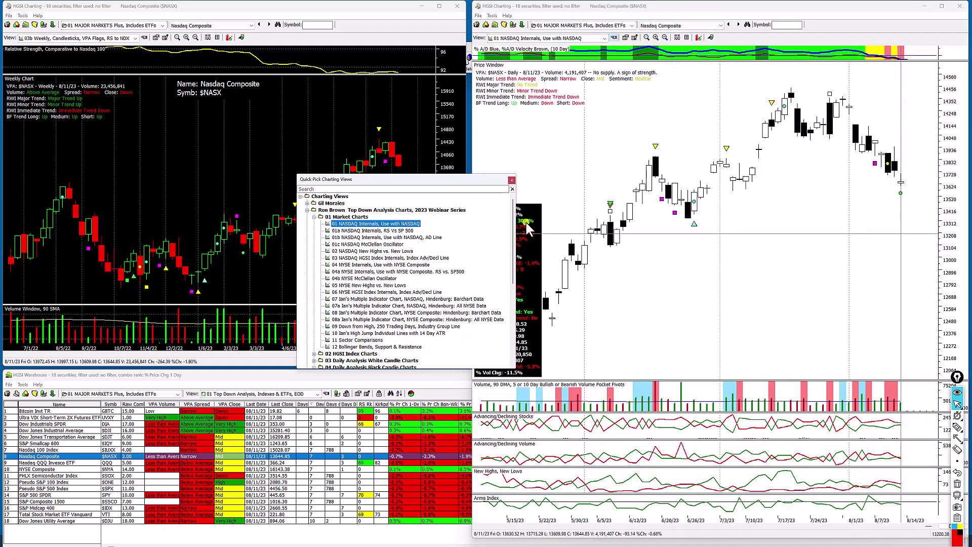
click(511, 180)
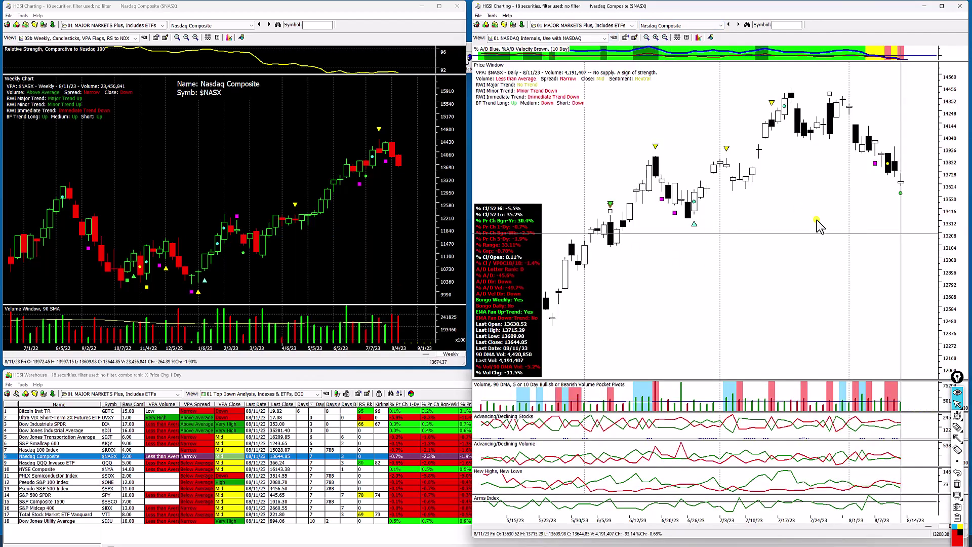
Examine the July candles on the Nasdaq Composite daily chart and its row in the warehouse list
click(822, 285)
click(823, 289)
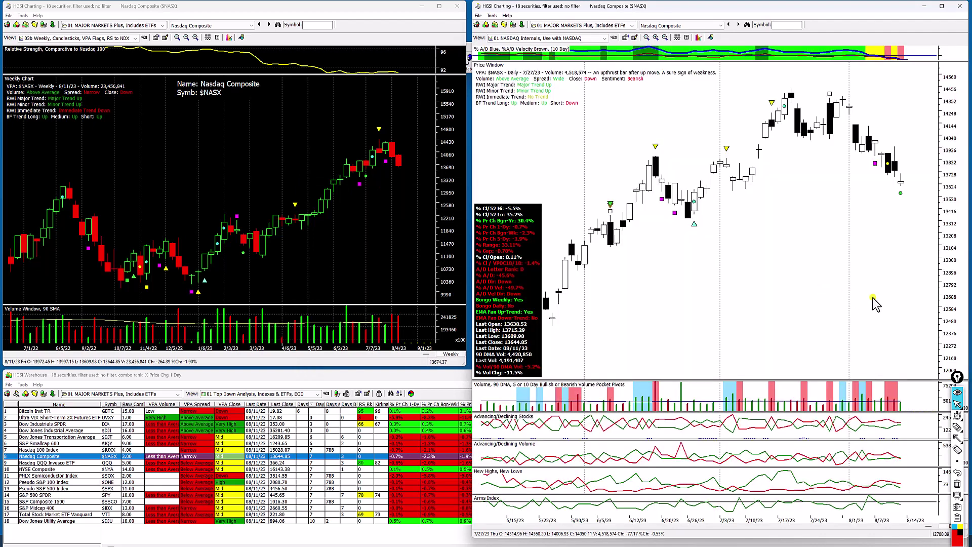
click(784, 97)
click(788, 97)
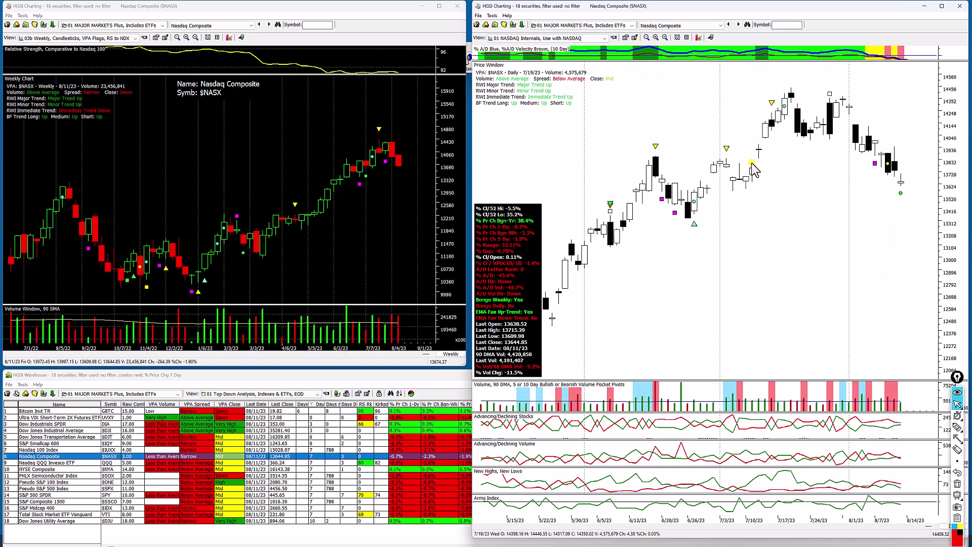
click(451, 457)
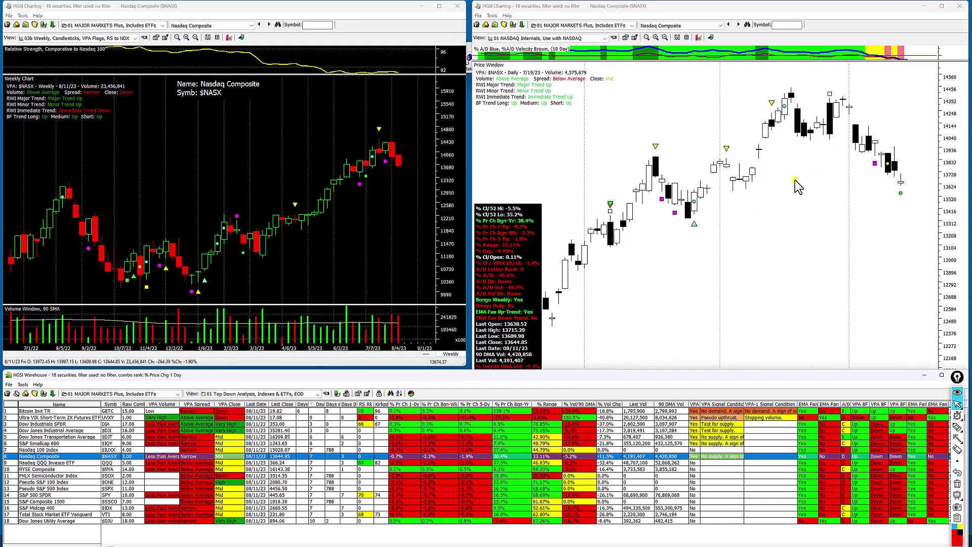
Maximize the Nasdaq Composite daily chart window and widen its date range back to April 2022
click(785, 7)
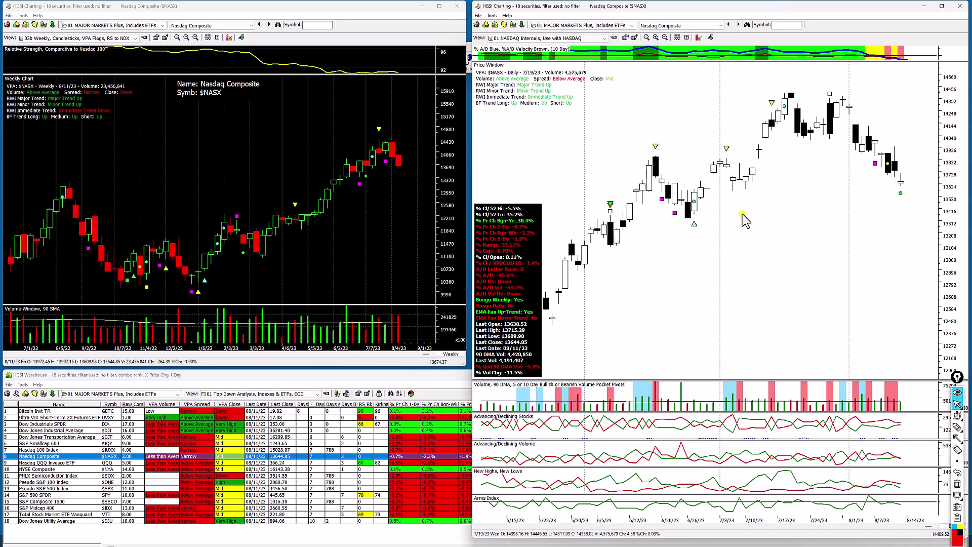
click(942, 6)
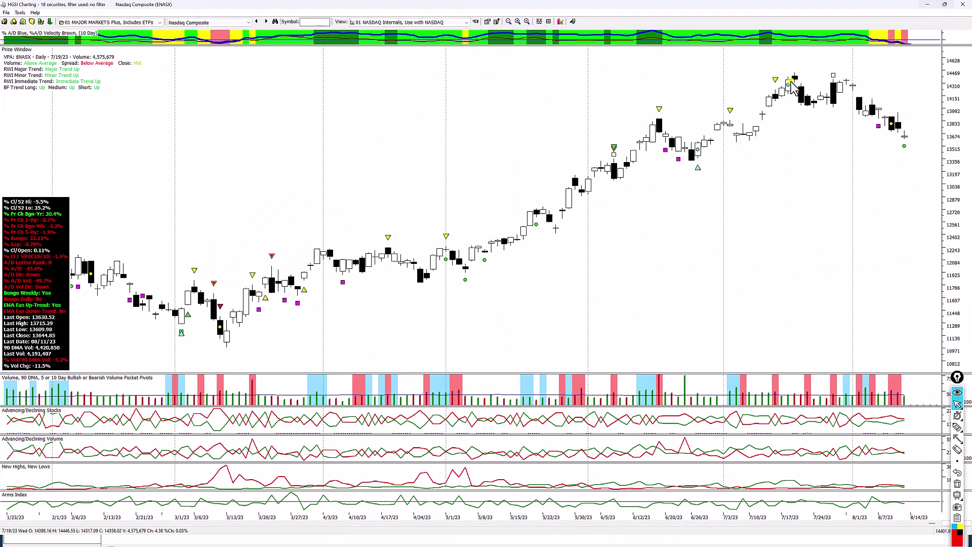
click(526, 21)
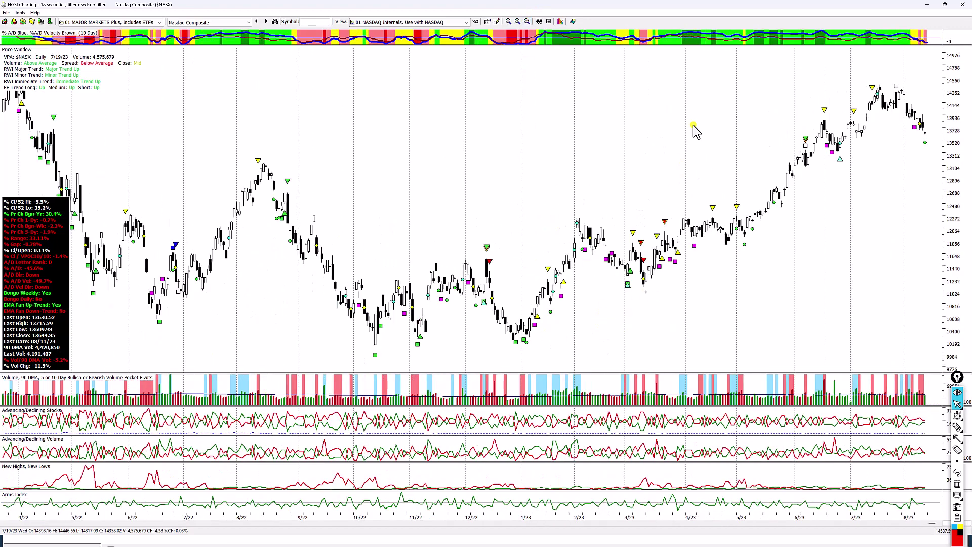
Draw a horizontal annotation line at about 13,870 from the mid-June high across to mid-August
right_click(545, 163)
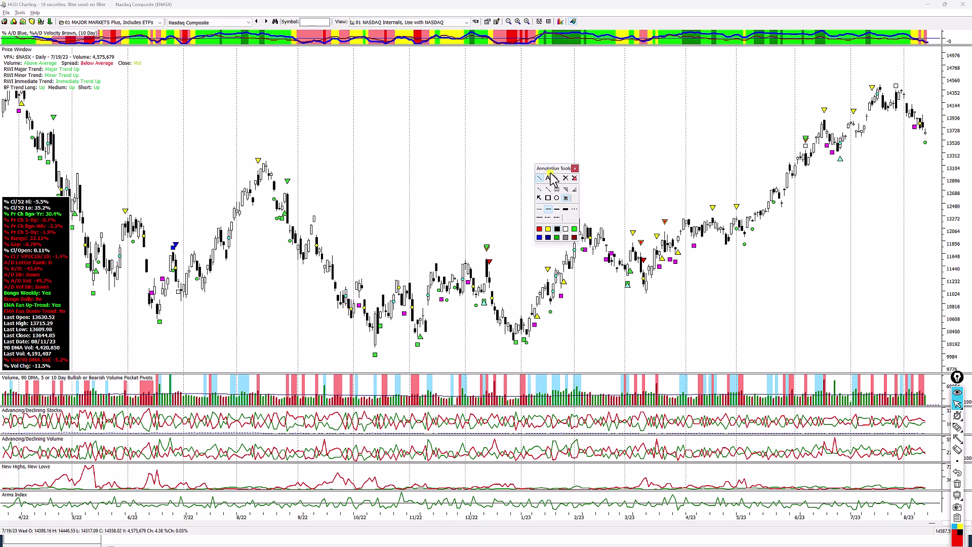
drag(557, 169, 512, 186)
click(498, 208)
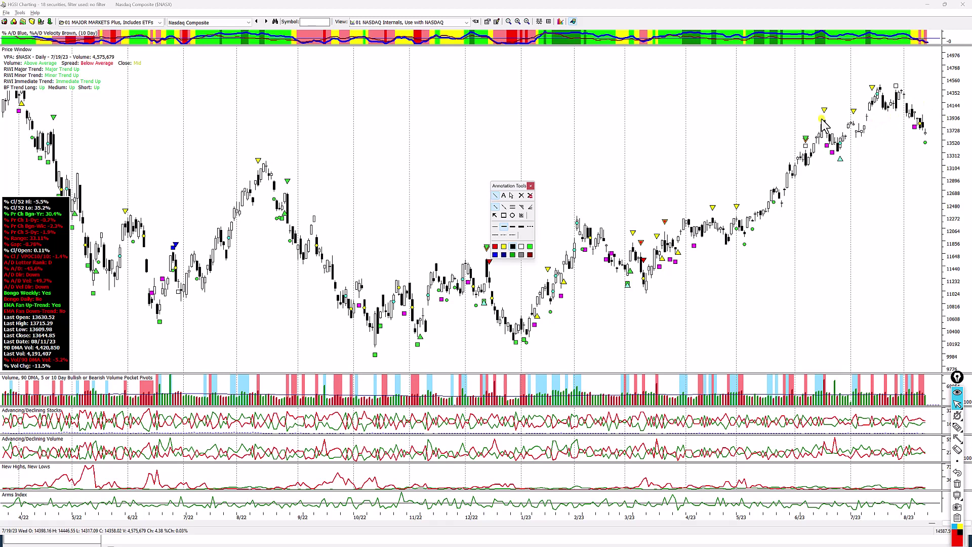
drag(821, 119, 936, 119)
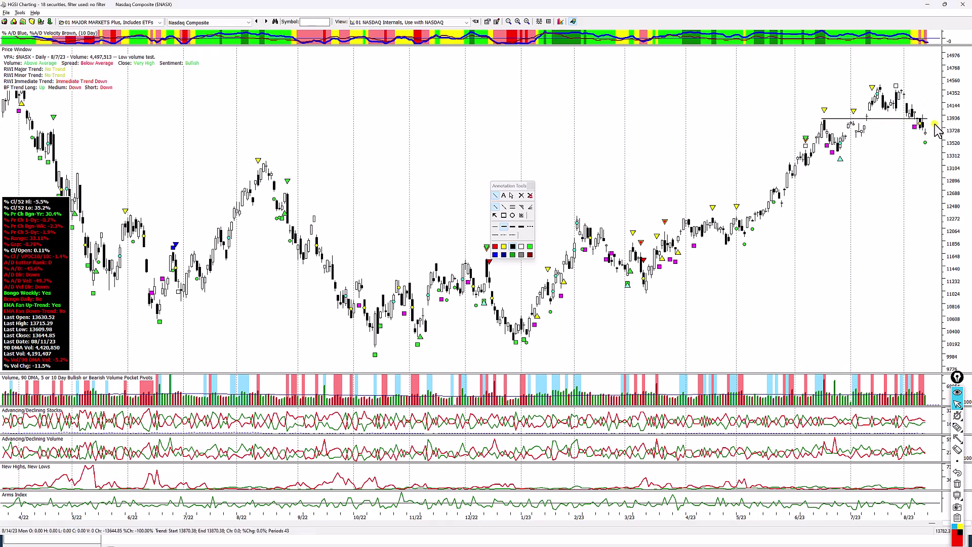
Recolor the horizontal line from the mid-June high red and move its later end to 8/14/23
click(511, 196)
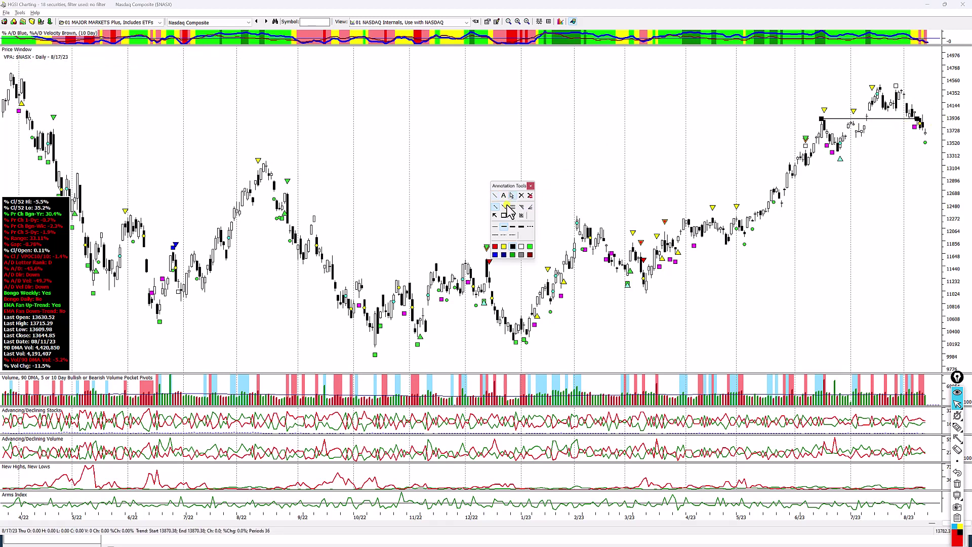
click(496, 247)
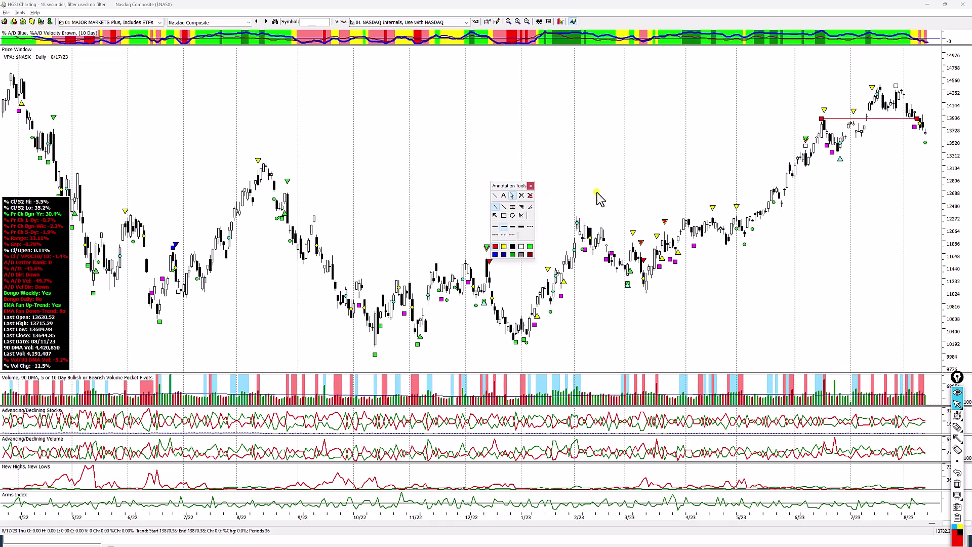
click(917, 120)
drag(917, 121, 921, 120)
click(853, 120)
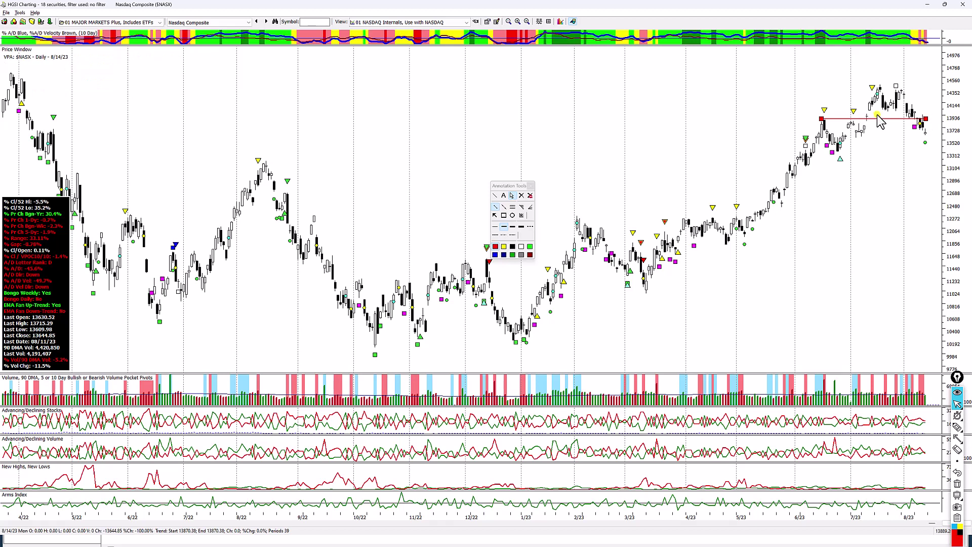
Draw two horizontal lines to mid-August, at about 13,996 from the July gap and about 13,342 from the late-June low
click(864, 109)
click(918, 105)
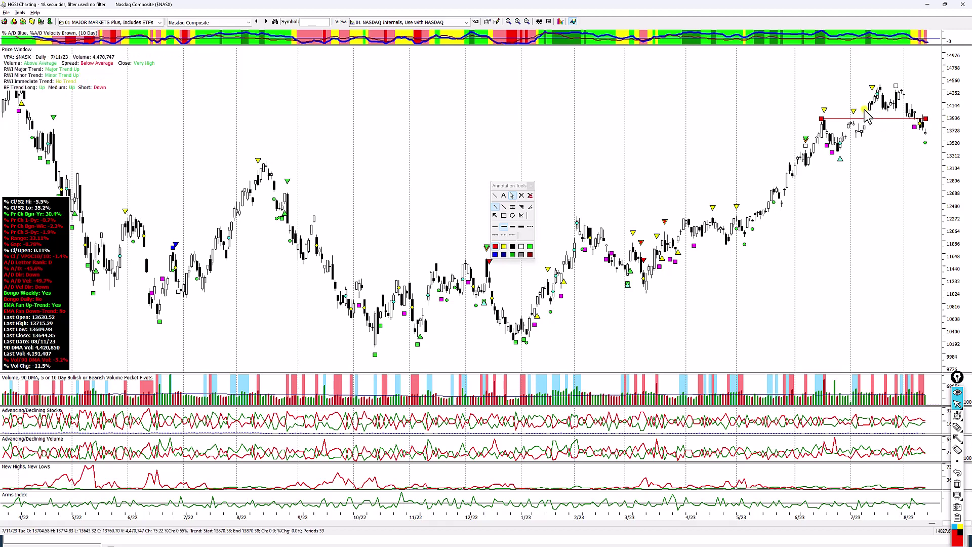
click(869, 117)
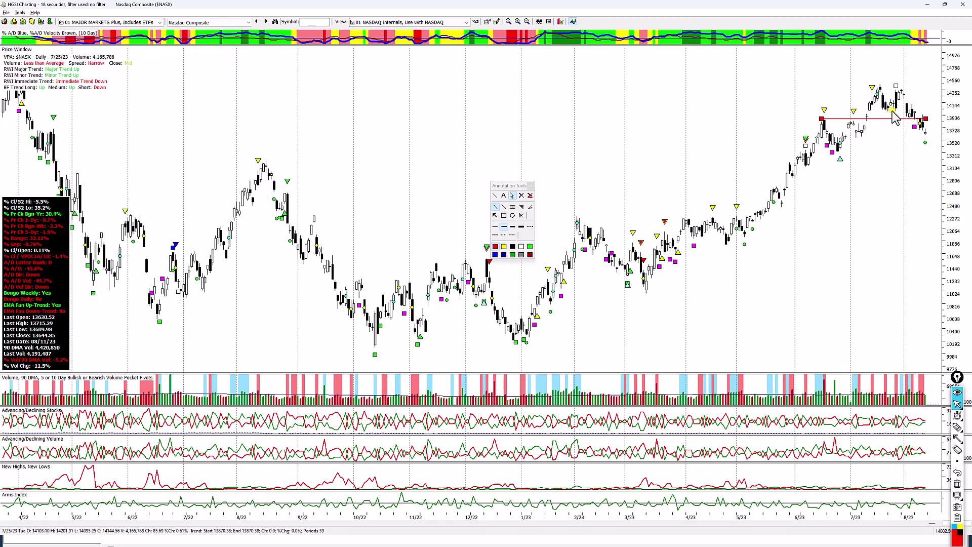
click(495, 196)
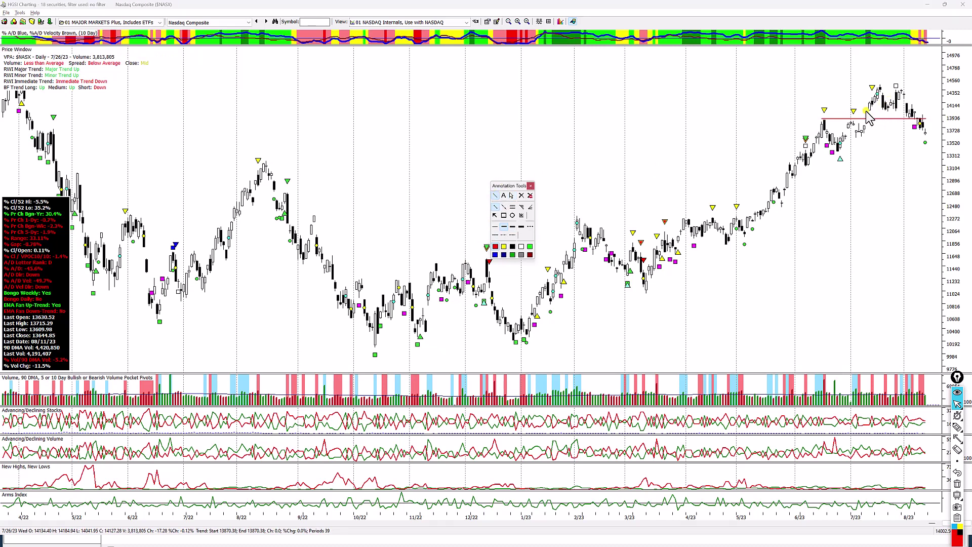
drag(869, 114, 924, 110)
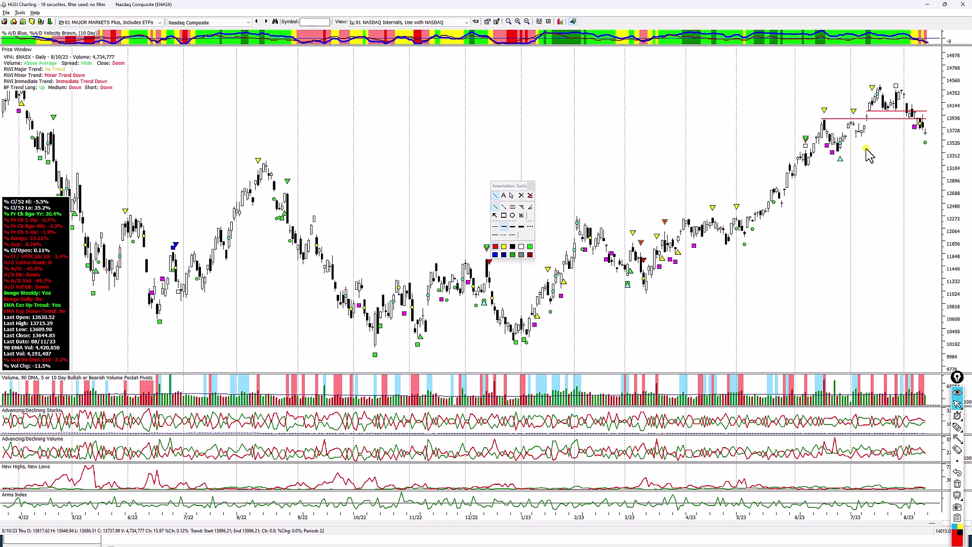
drag(838, 150, 934, 151)
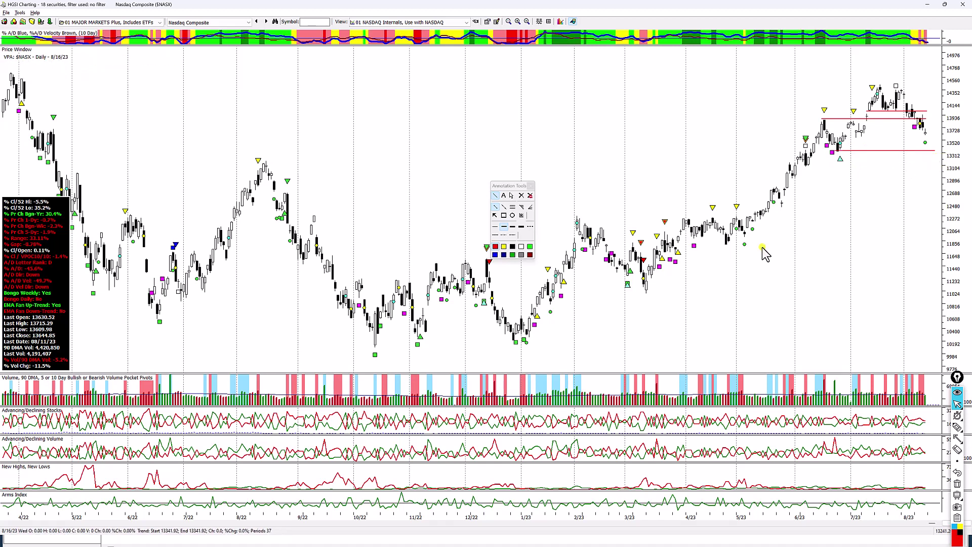
Draw extended trend lines from the late-December low to 4/11/23 and from the March low to 8/11/23, and close the annotation tools
click(502, 207)
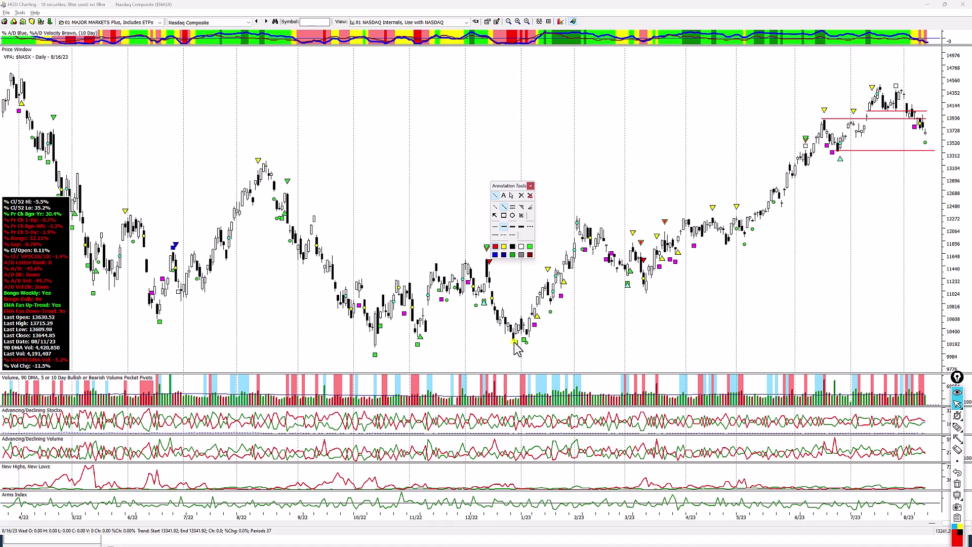
mouse_move(514, 342)
mouse_down()
mouse_move(646, 308)
mouse_move(701, 272)
mouse_up()
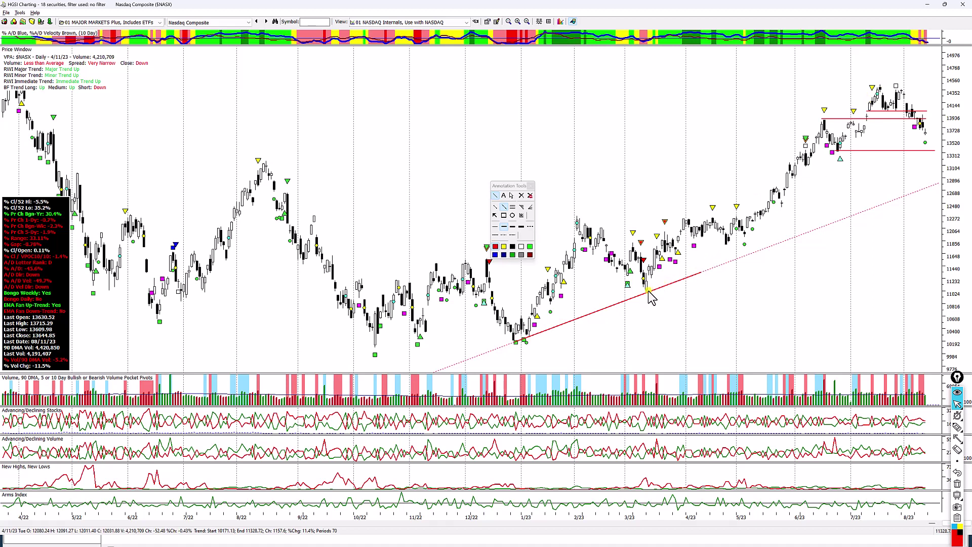
drag(649, 293, 887, 150)
drag(888, 154, 925, 136)
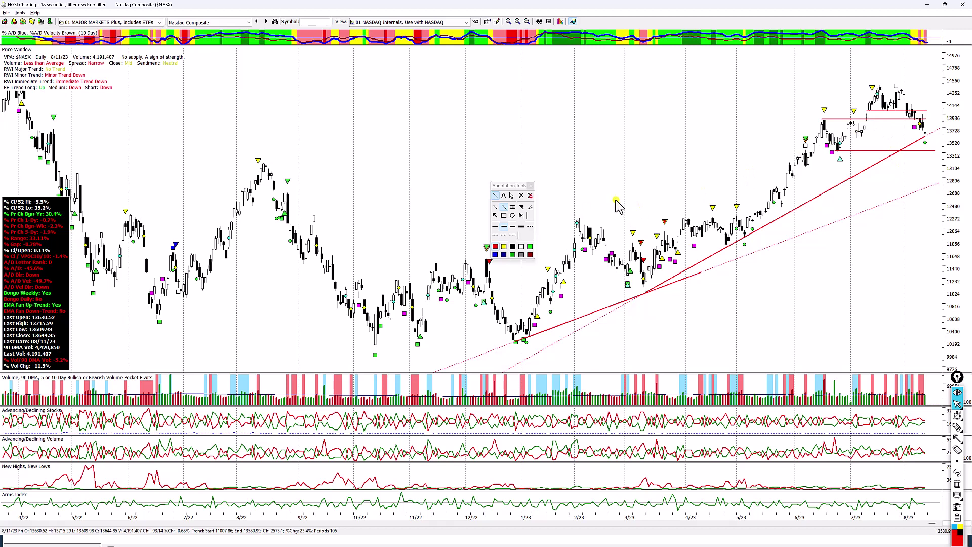
click(530, 185)
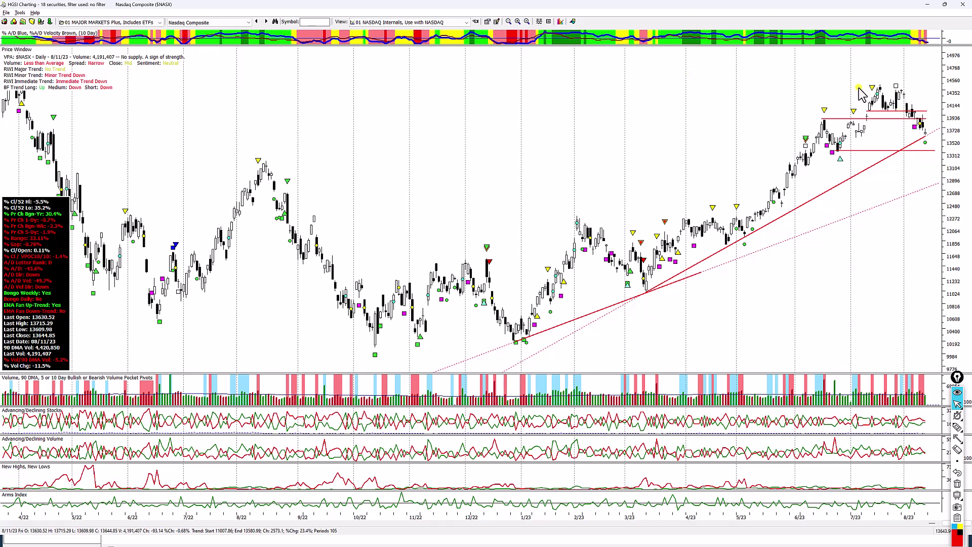
Draw a level line at about 14,443 from the July high to mid-August and close the annotation tools
key(a)
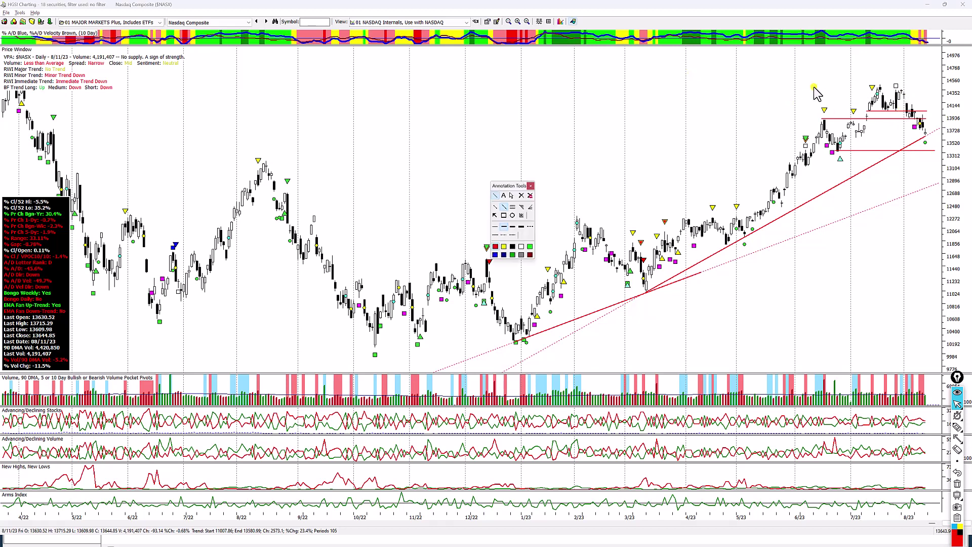
click(494, 207)
drag(875, 86, 930, 88)
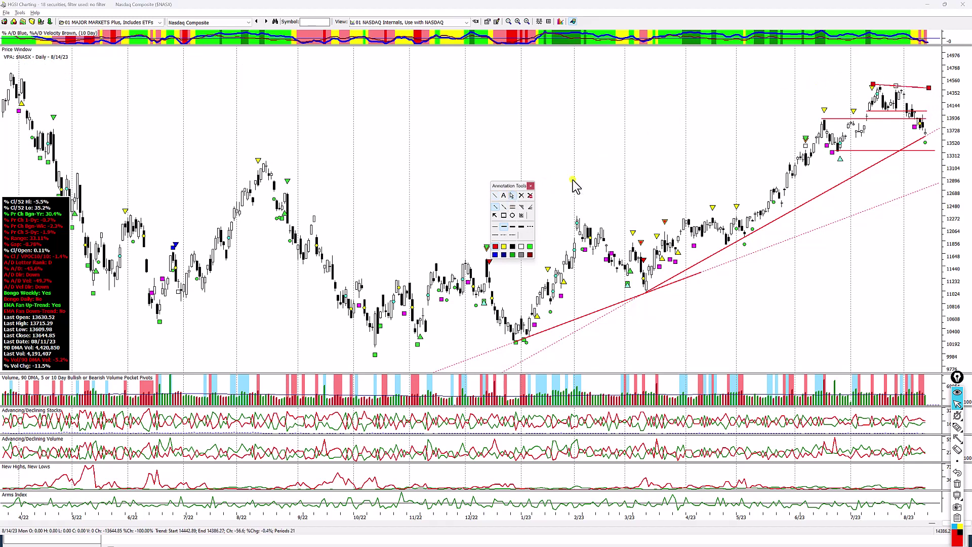
drag(930, 88, 930, 85)
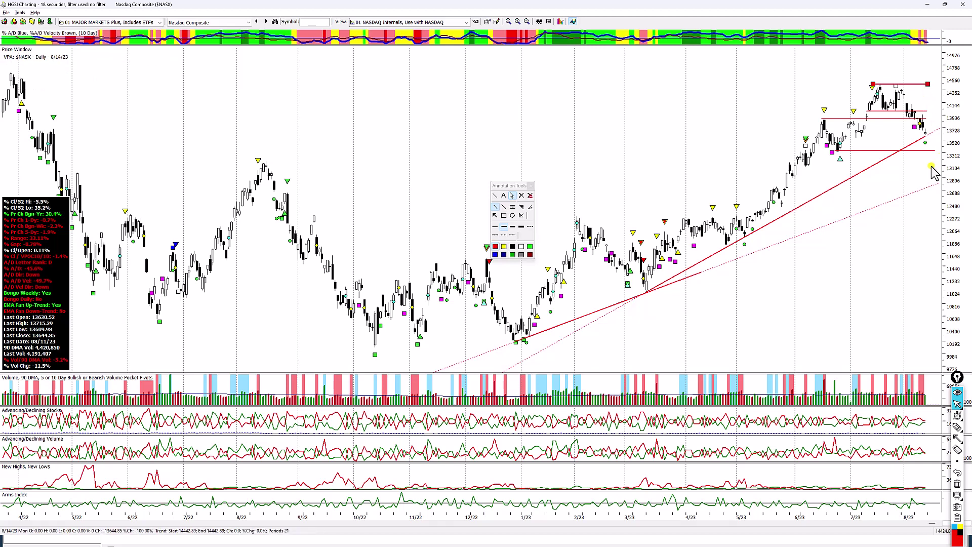
click(933, 151)
click(519, 186)
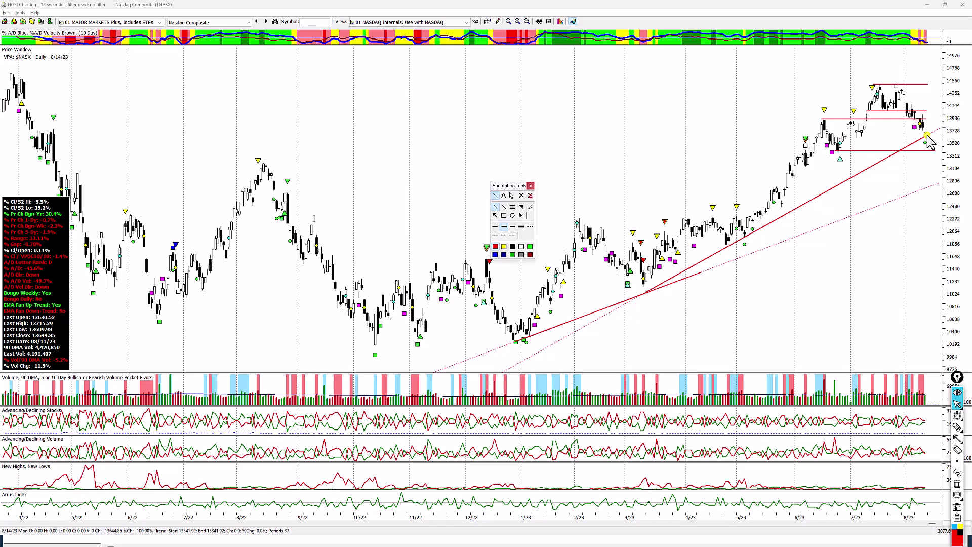
click(532, 186)
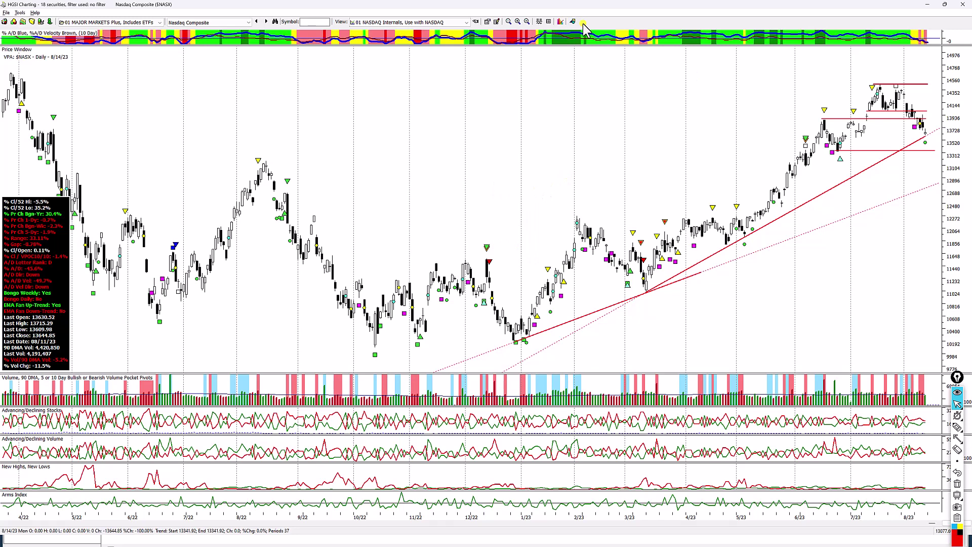
Switch the chart to the 01a NASDAQ Internals, RS Vs SP 500 view
click(442, 23)
click(437, 37)
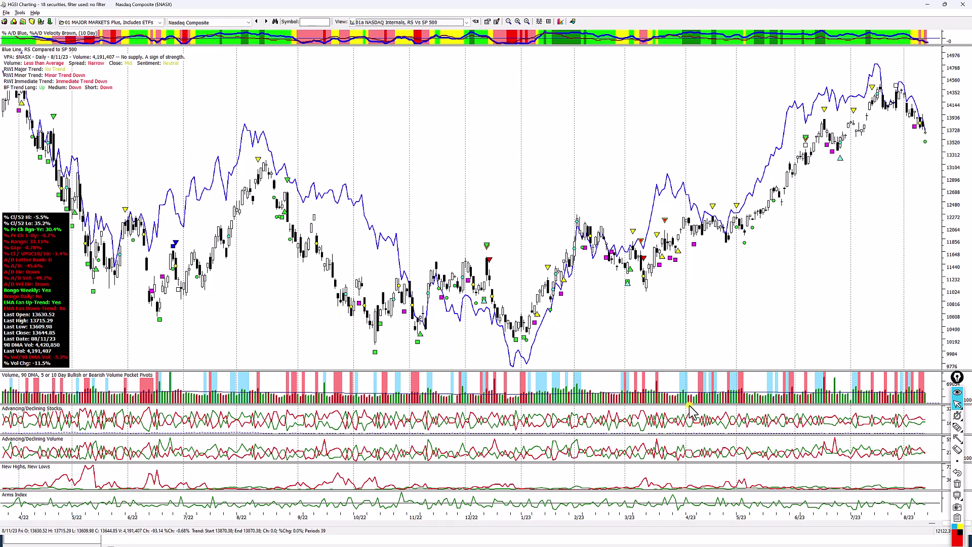
Switch the chart to the 01b NASDAQ Internals view and adjust the height of the Market Index Adv/Dec Line pane
click(414, 22)
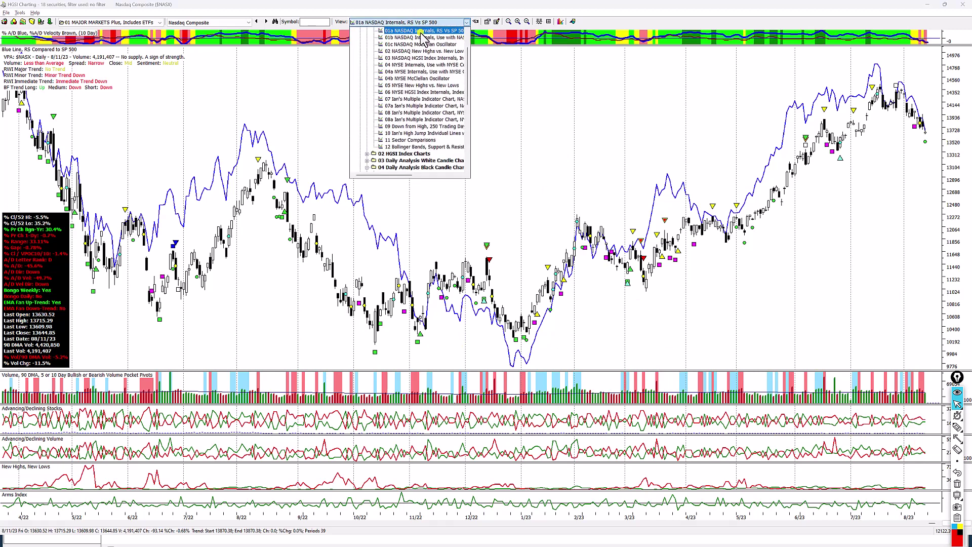
click(421, 31)
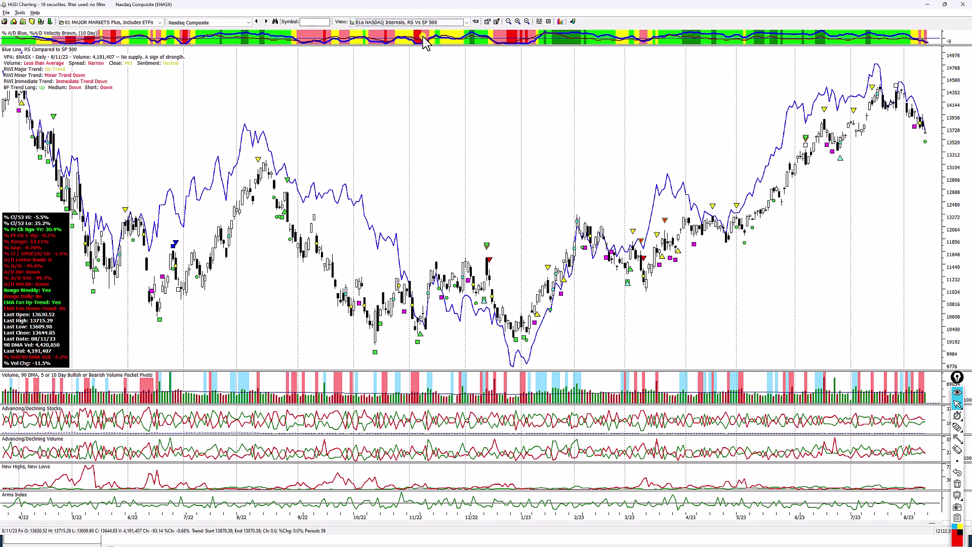
click(415, 22)
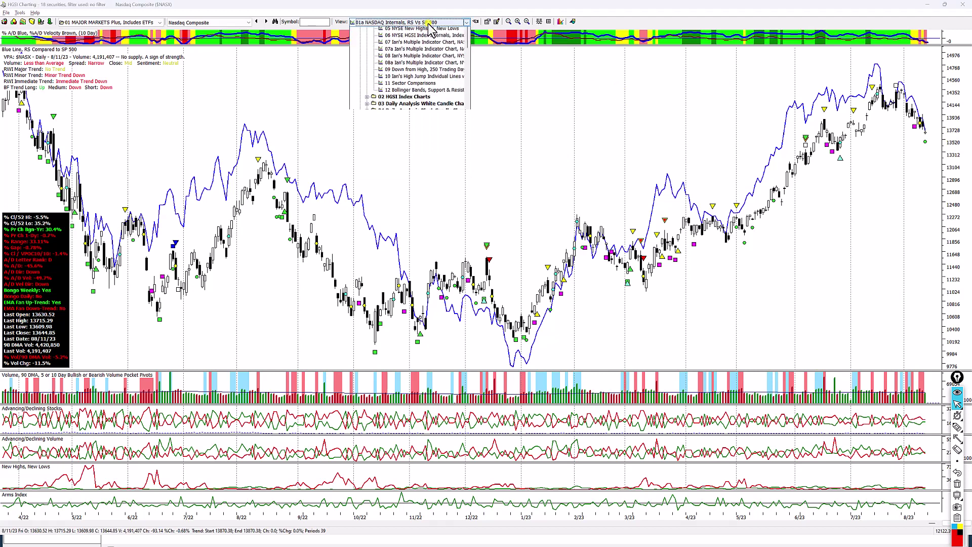
click(418, 38)
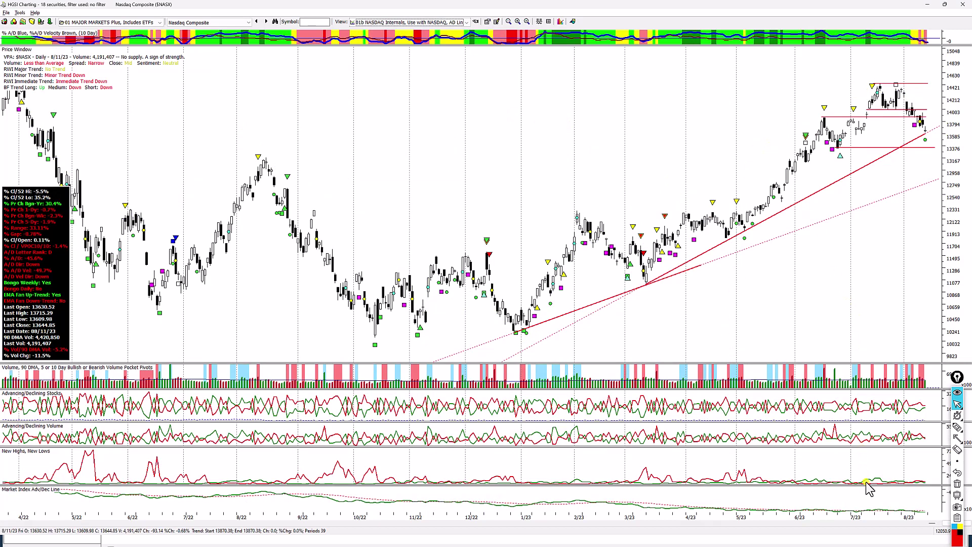
drag(864, 485, 866, 462)
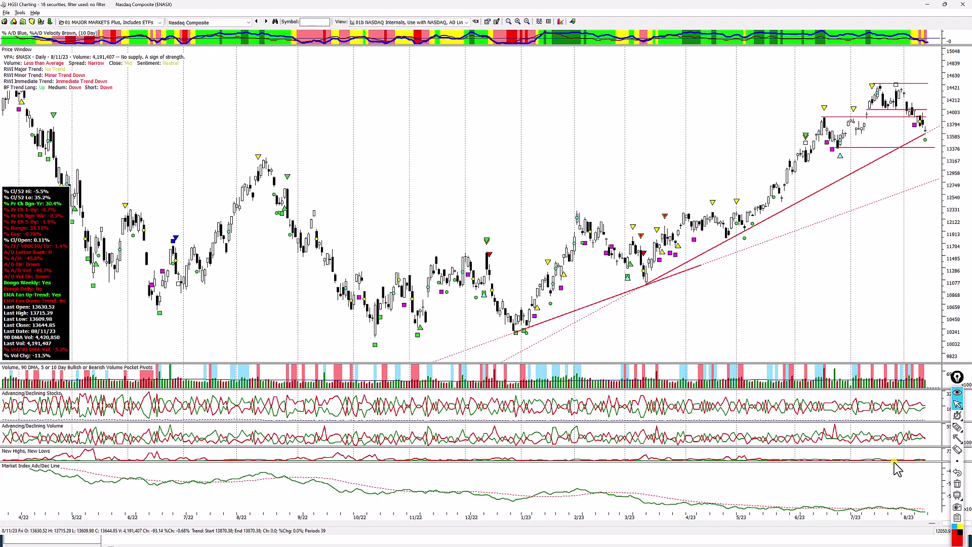
drag(894, 460, 891, 479)
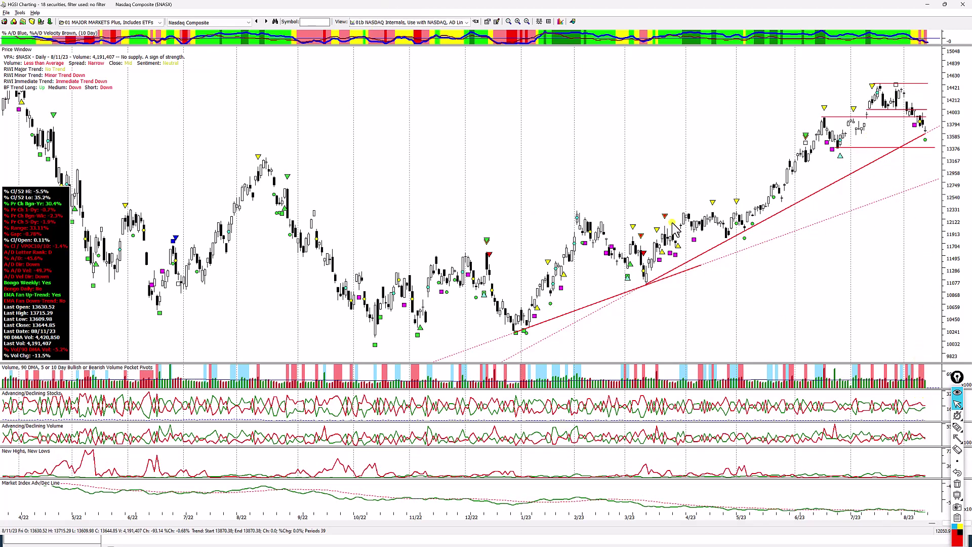
Show the data window for 8/11/23 on the May to August chart, read the NASDAQ internals values, and close it
scroll(676, 235, up, 3)
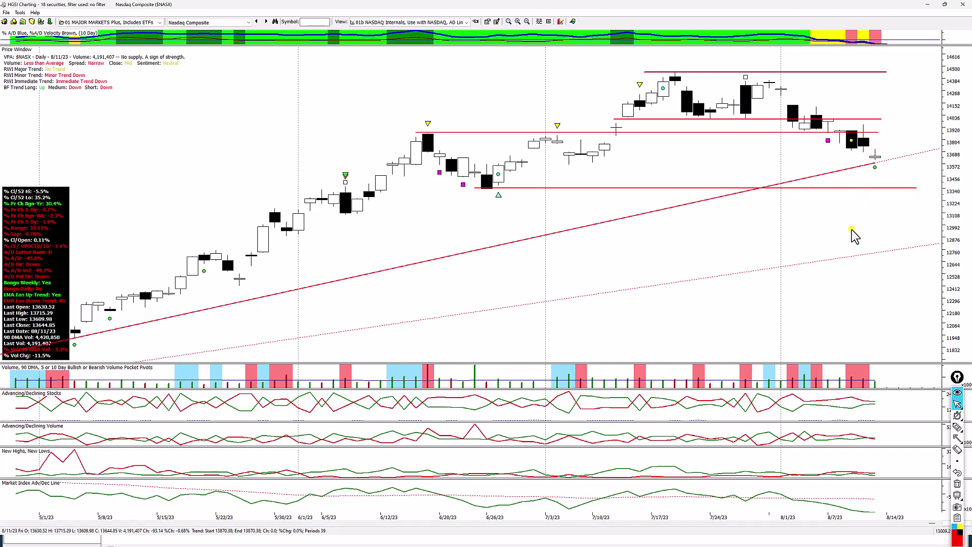
click(883, 406)
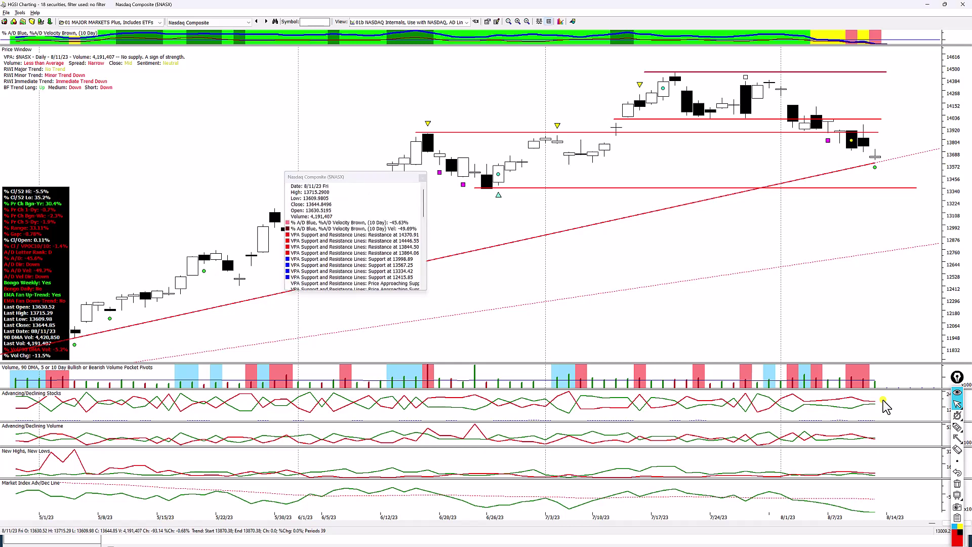
drag(599, 324, 794, 492)
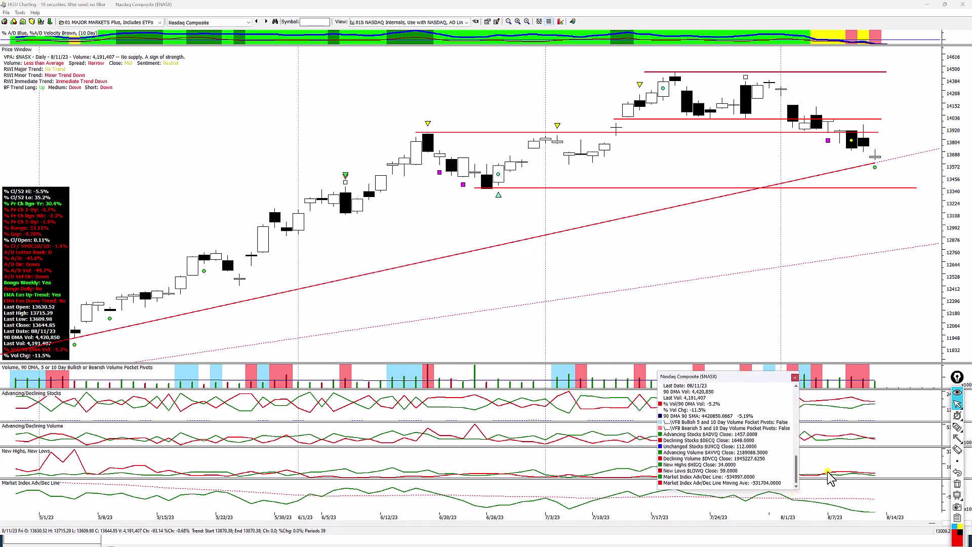
click(872, 160)
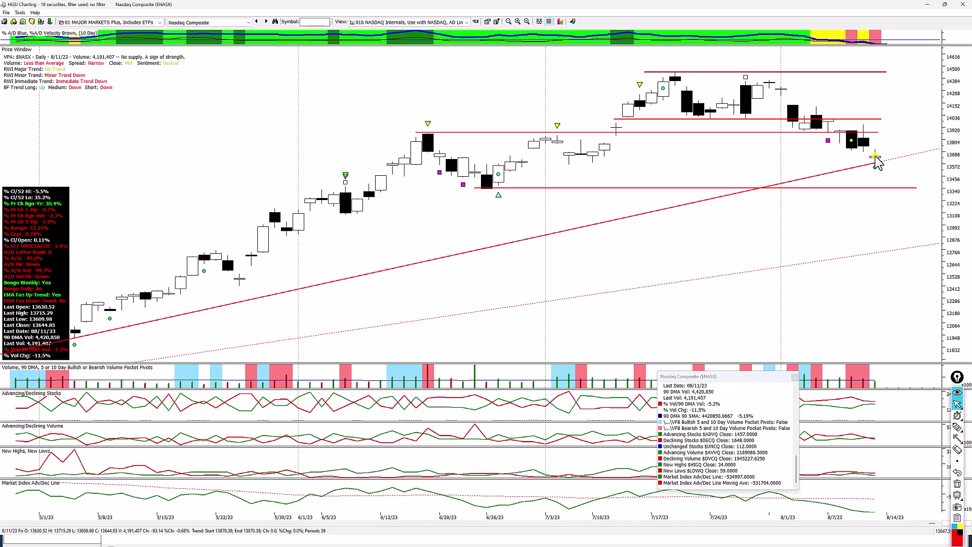
drag(725, 444, 762, 438)
mouse_move(755, 442)
mouse_down()
mouse_move(755, 453)
mouse_move(725, 470)
mouse_move(789, 475)
mouse_move(782, 492)
mouse_up()
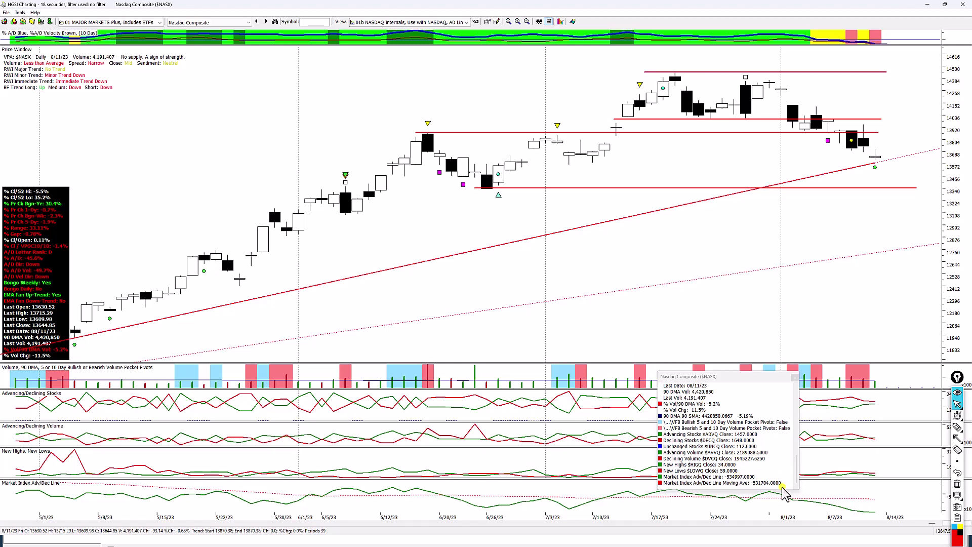
click(795, 377)
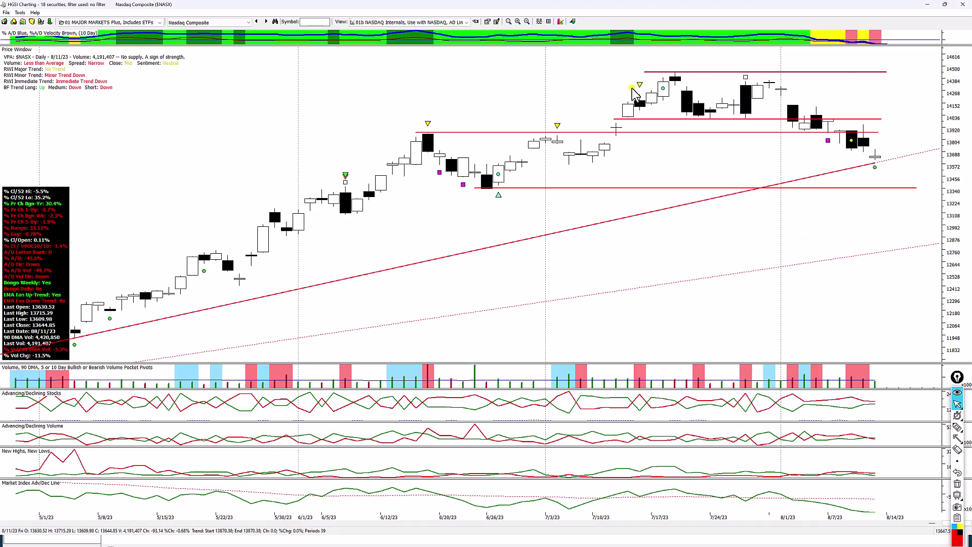
Widen the chart's date range back to late January 2023 and switch to the 01c NASDAQ McClellan Oscillator view
click(527, 22)
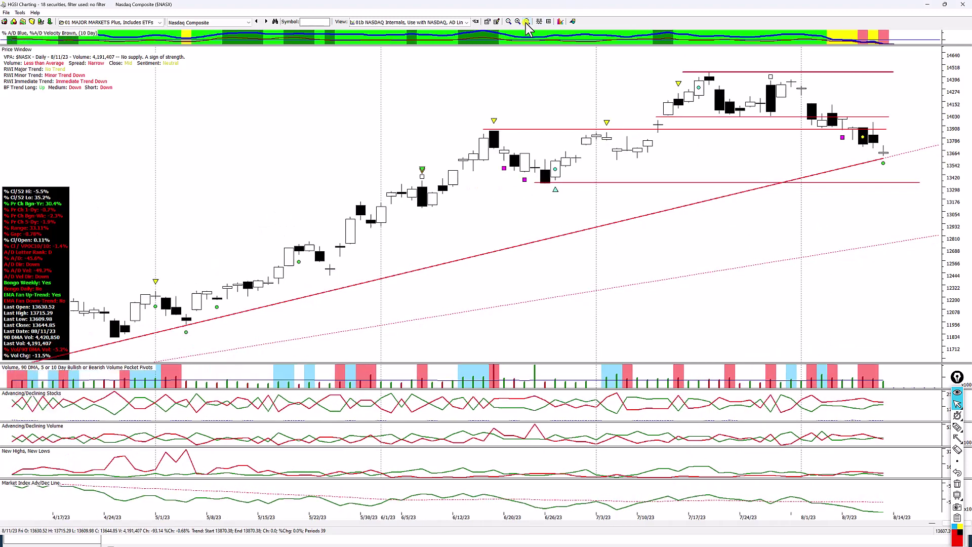
click(526, 23)
click(526, 22)
click(400, 22)
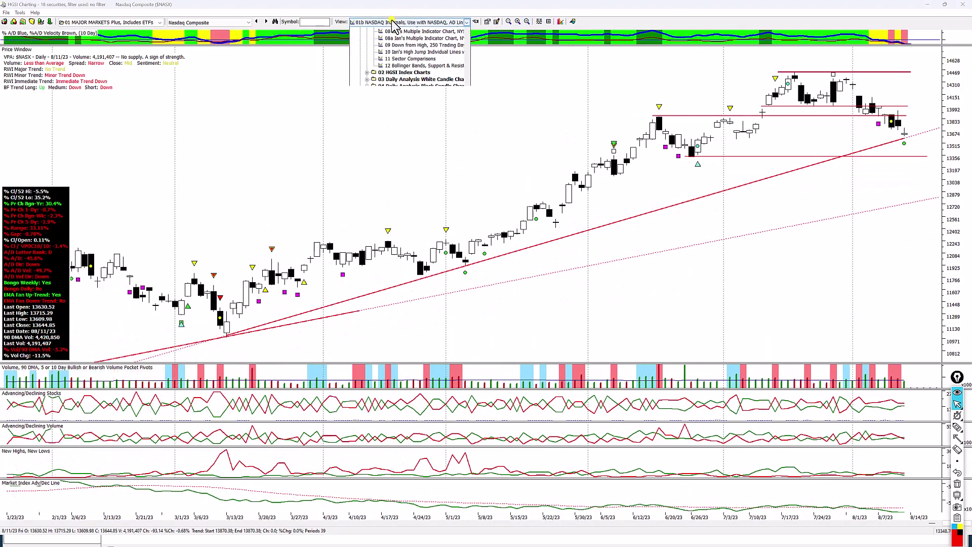
click(408, 38)
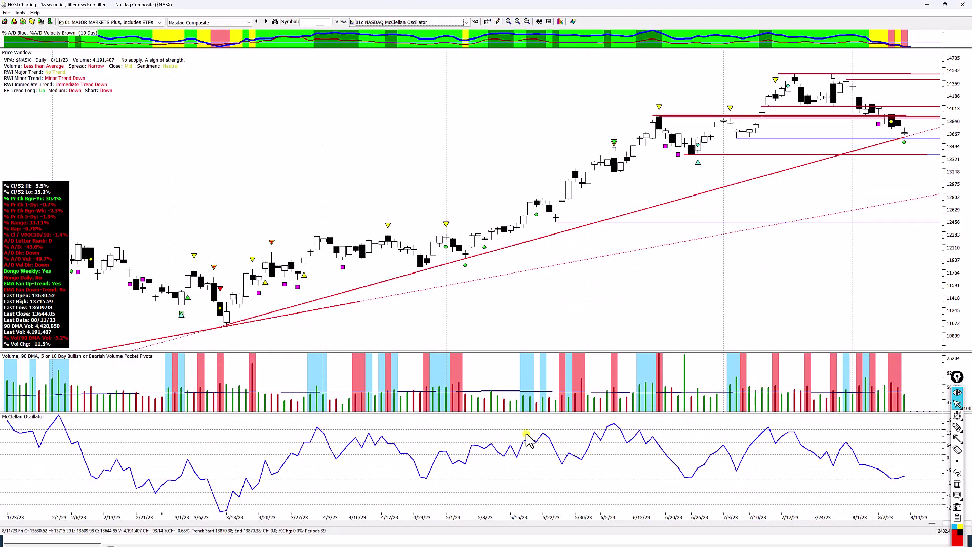
Read the indicator comment in the McClellan Oscillator options and close them without changes
right_click(596, 443)
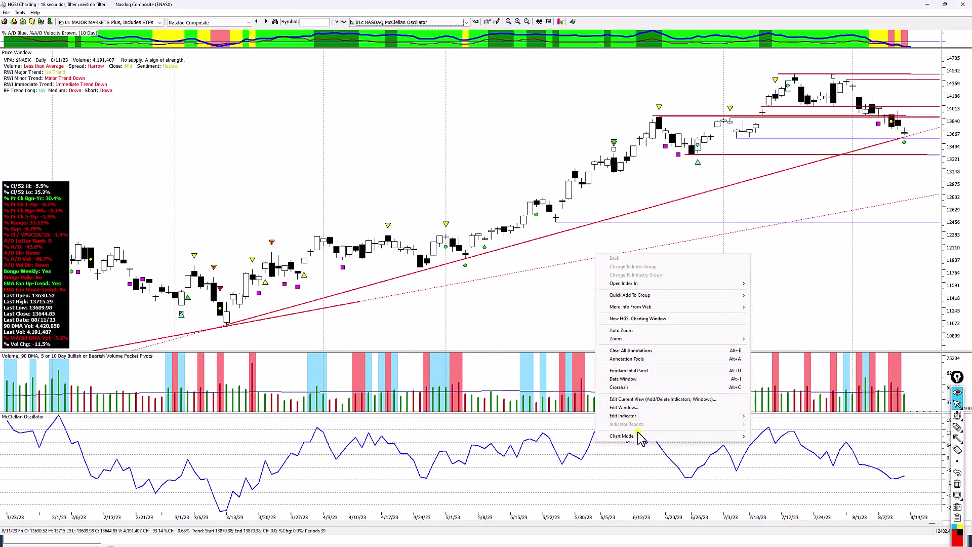
mouse_move(640, 423)
click(771, 415)
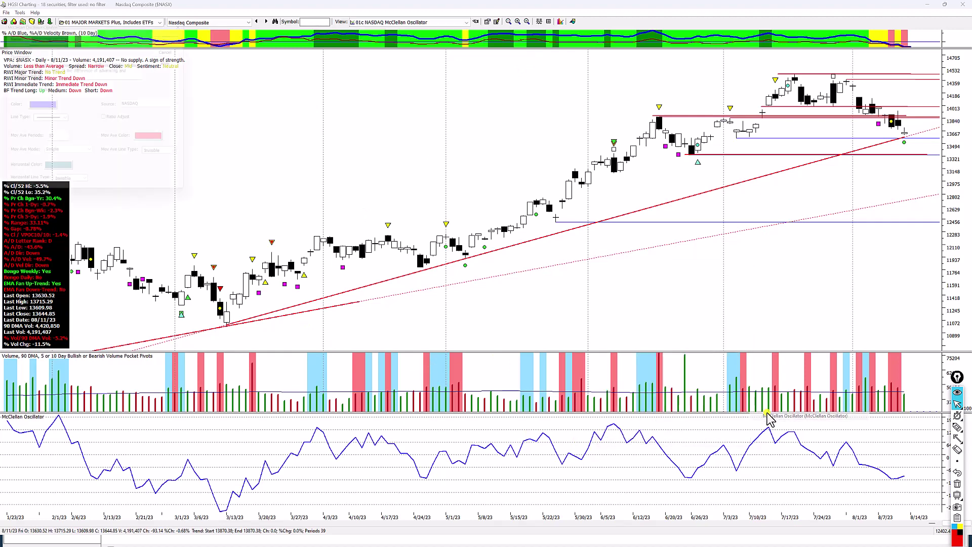
drag(124, 22, 694, 151)
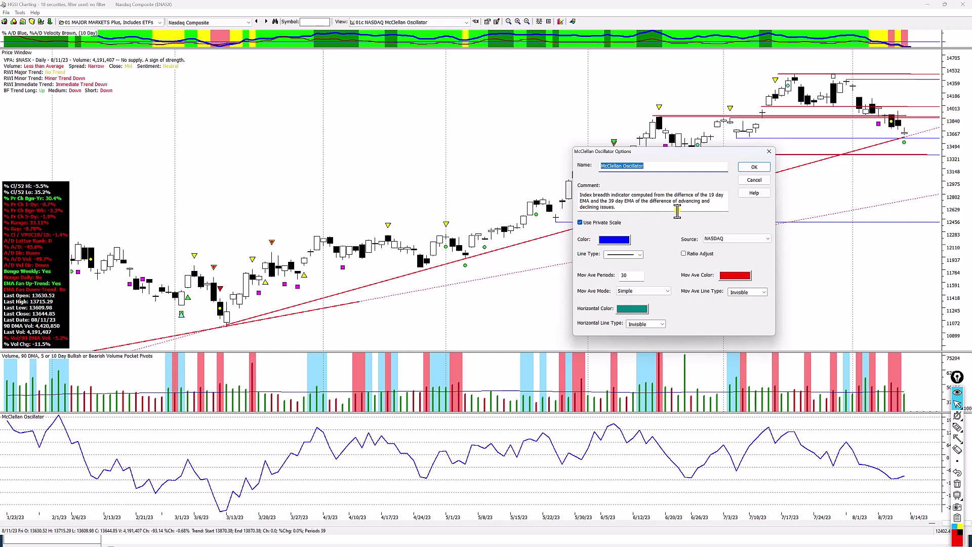
click(769, 151)
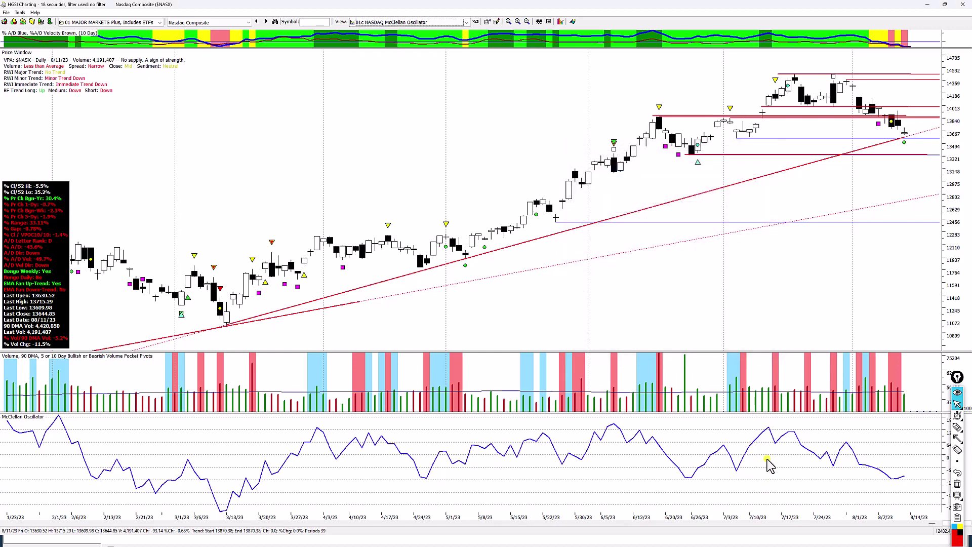
Switch the chart to the 02 NASDAQ New Highs vs. New Lows view and enlarge the price pane over the highs and lows pane
click(768, 433)
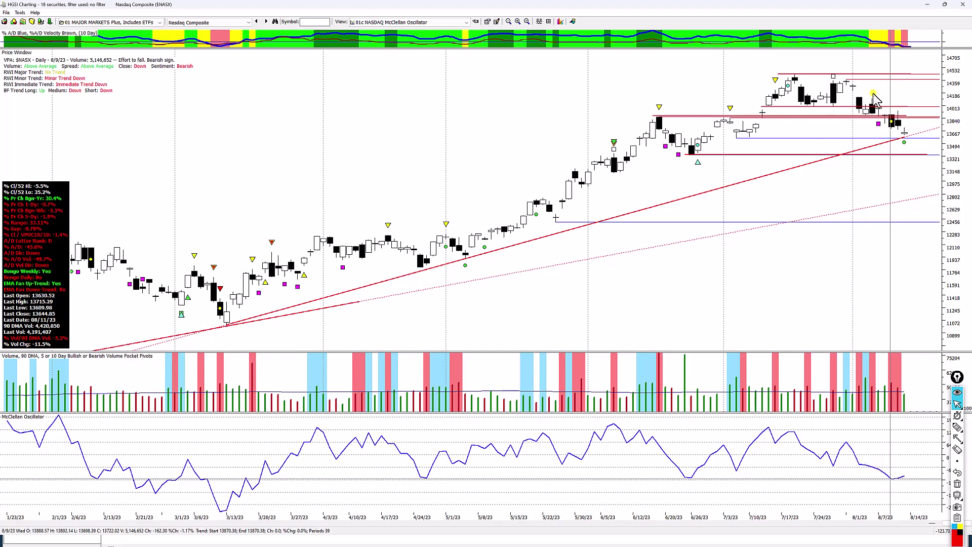
click(423, 22)
click(424, 37)
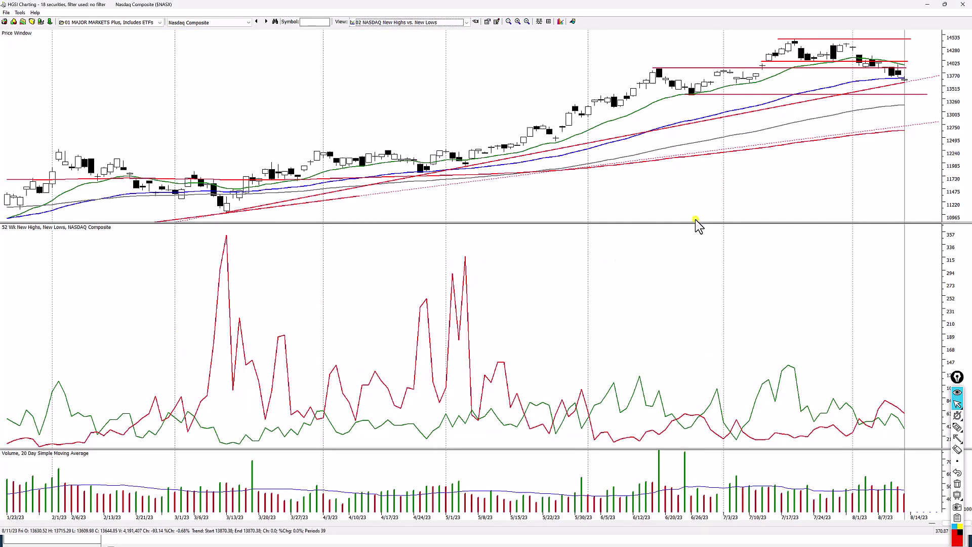
drag(697, 229, 710, 419)
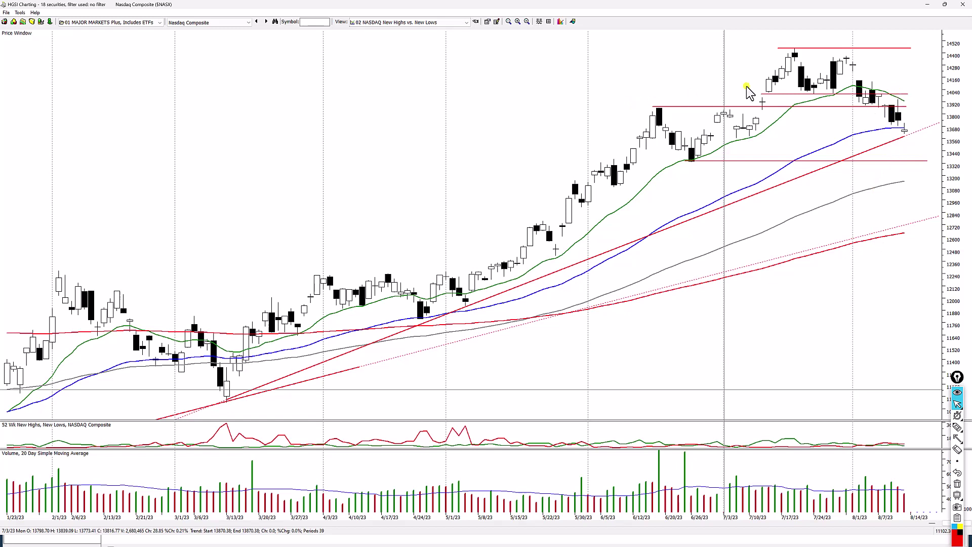
Switch to the 03 NASDAQ HGSI Index Internals view, expand the Market Index Adv/Dec Line pane for inspection, and shrink it to a thin strip
click(419, 24)
click(414, 37)
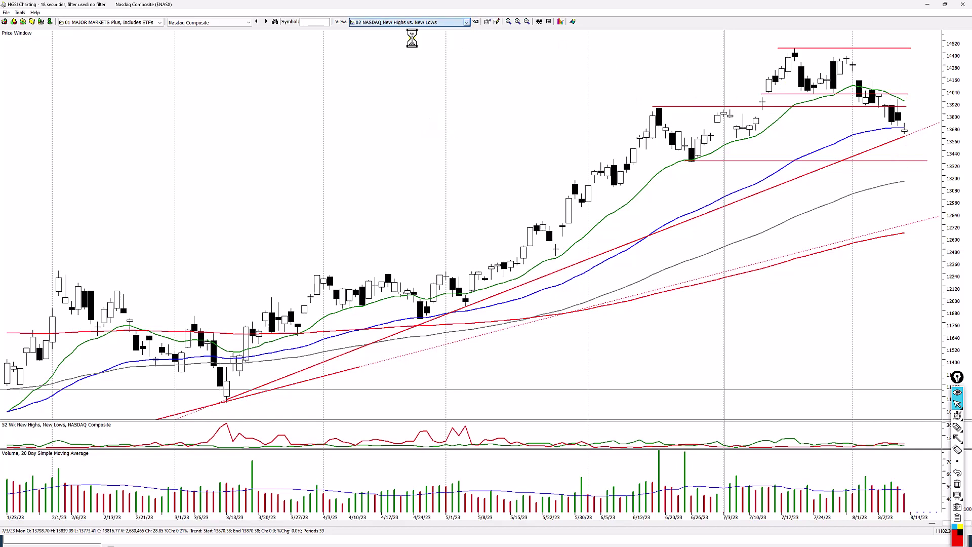
click(761, 273)
drag(630, 98, 639, 247)
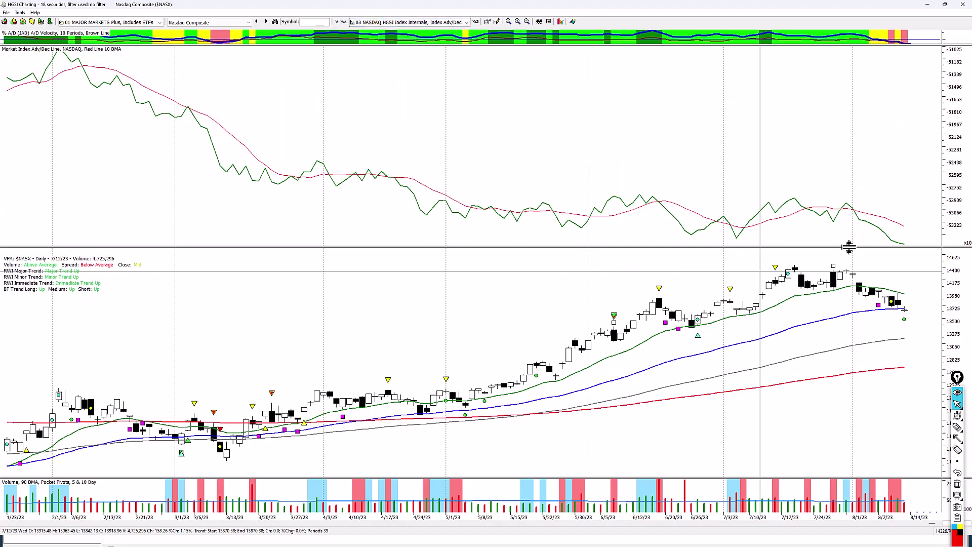
drag(849, 247, 807, 83)
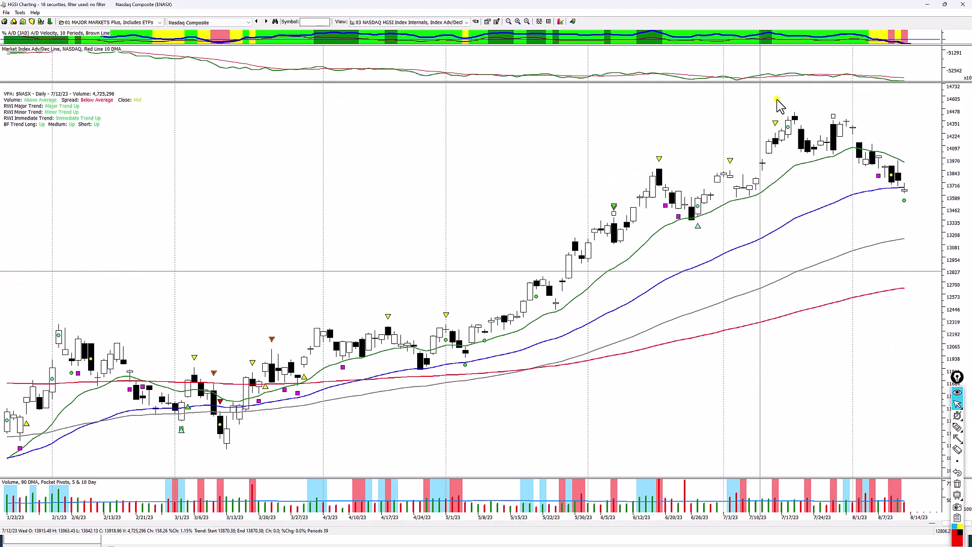
Review the 07 Ian's Multiple Indicator Chart, NASDAQ view, and switch the chart to 09 Down from High, 250 Trading Days
click(405, 23)
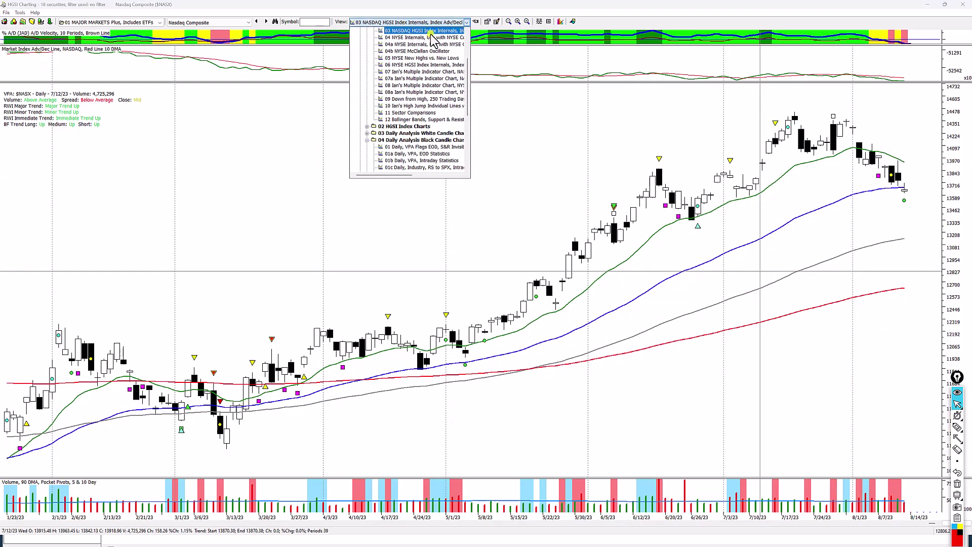
click(448, 72)
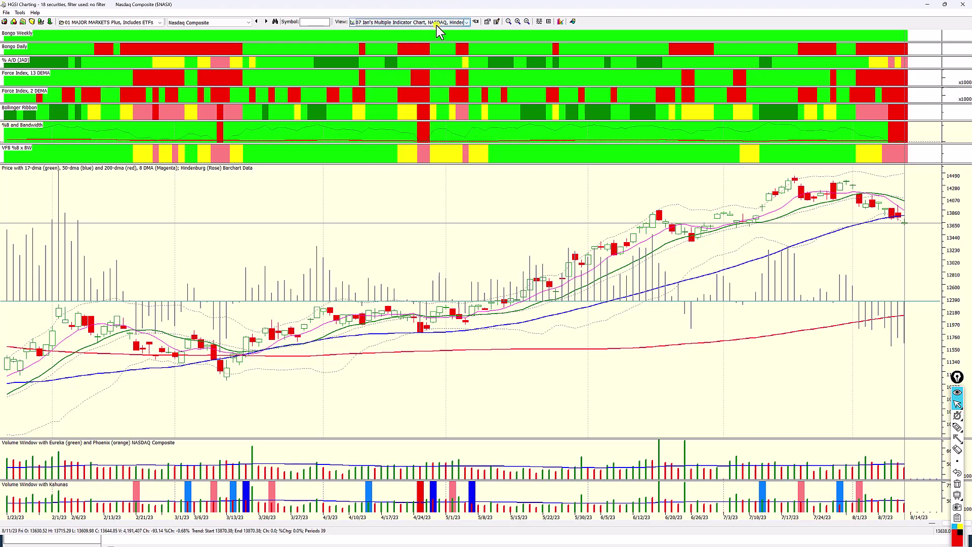
click(420, 22)
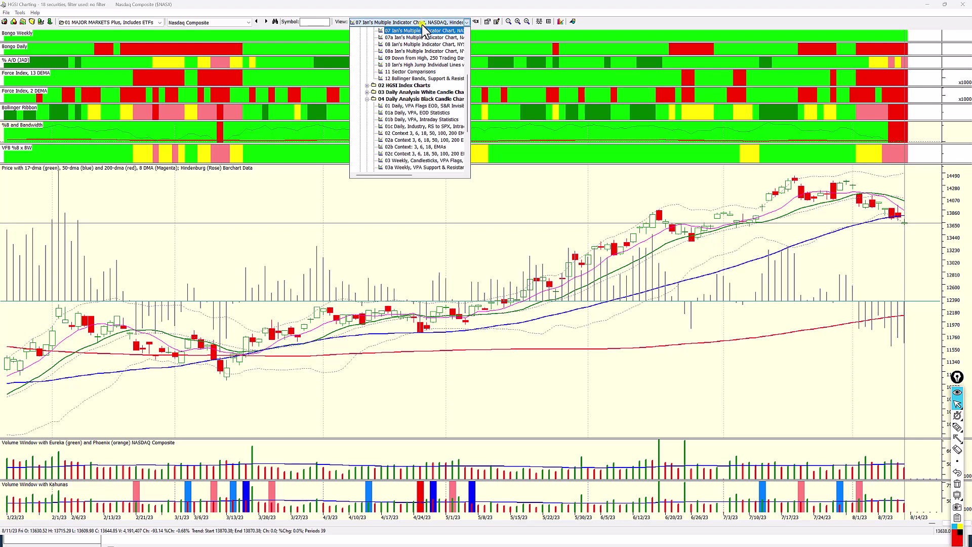
click(431, 59)
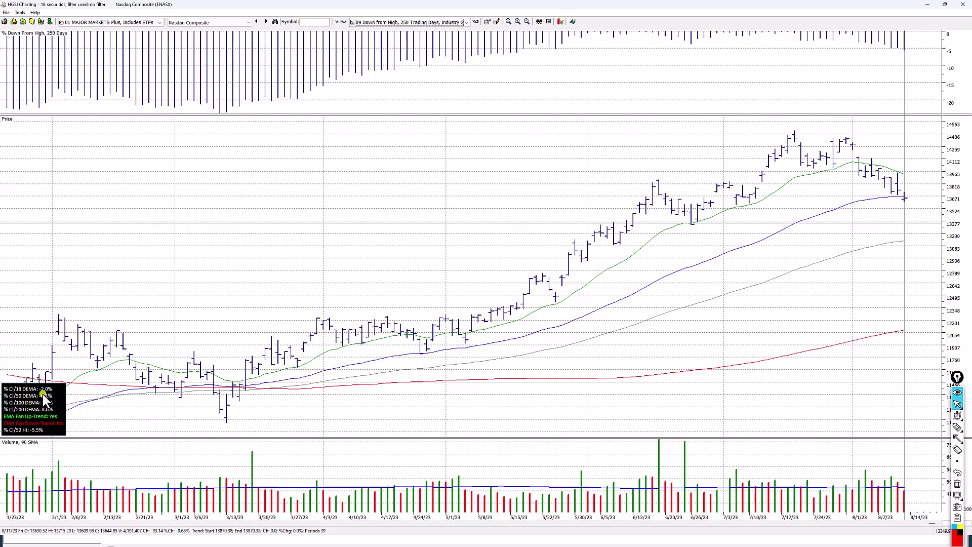
Examine the Nasdaq Composite's percentage distance from its 52-week high and the mid-July peak in the Down From High pane
click(44, 433)
click(48, 434)
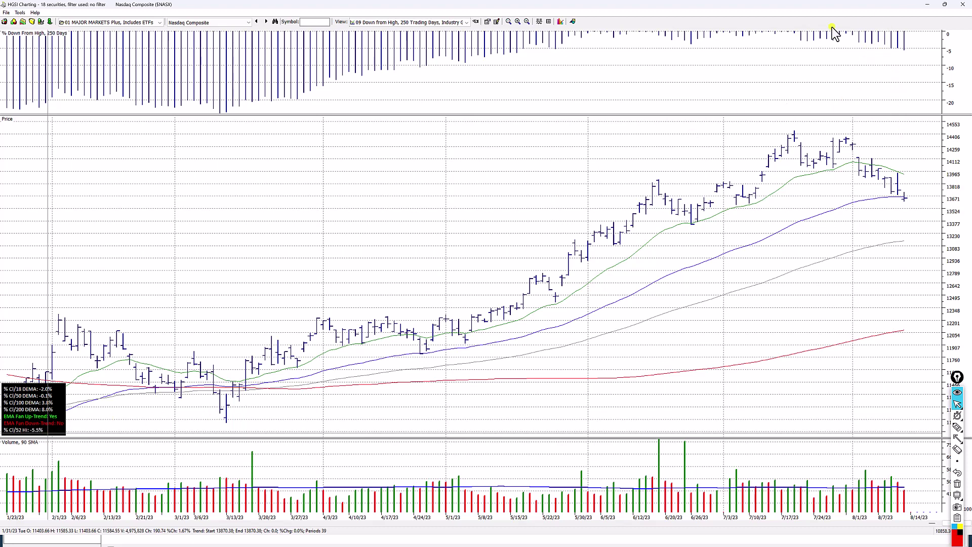
click(793, 36)
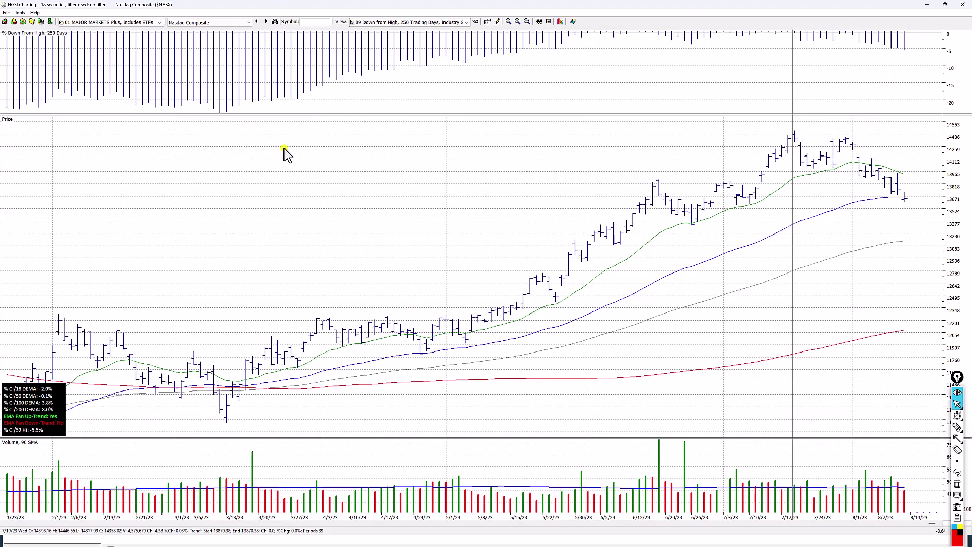
Chart the PHLX Semiconductor Index in the same view, check its distance from the high, and restore the chart window from full screen
click(242, 22)
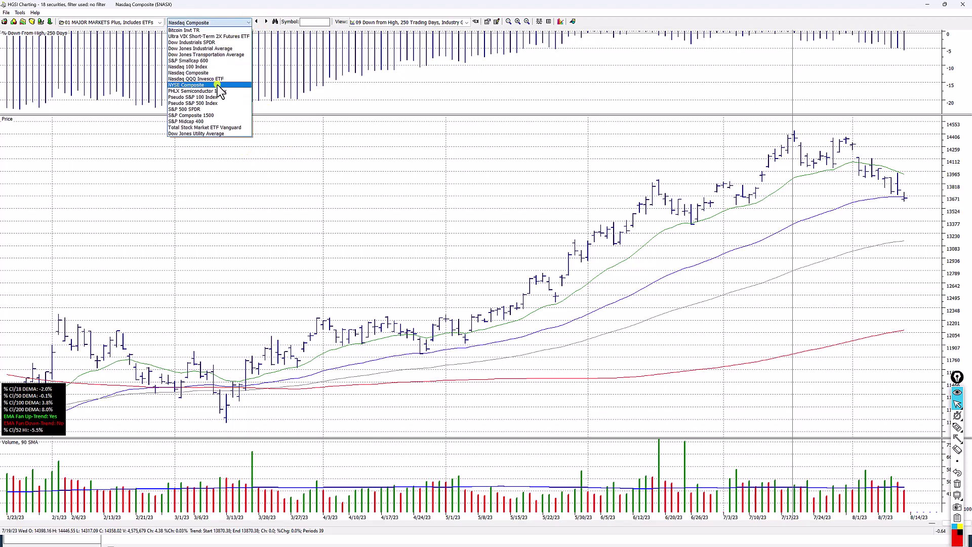
click(210, 92)
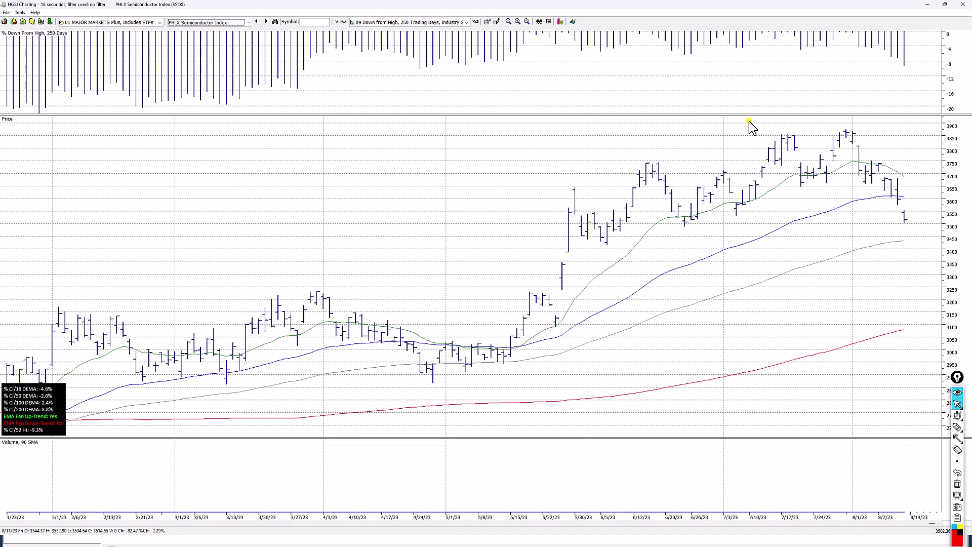
click(43, 441)
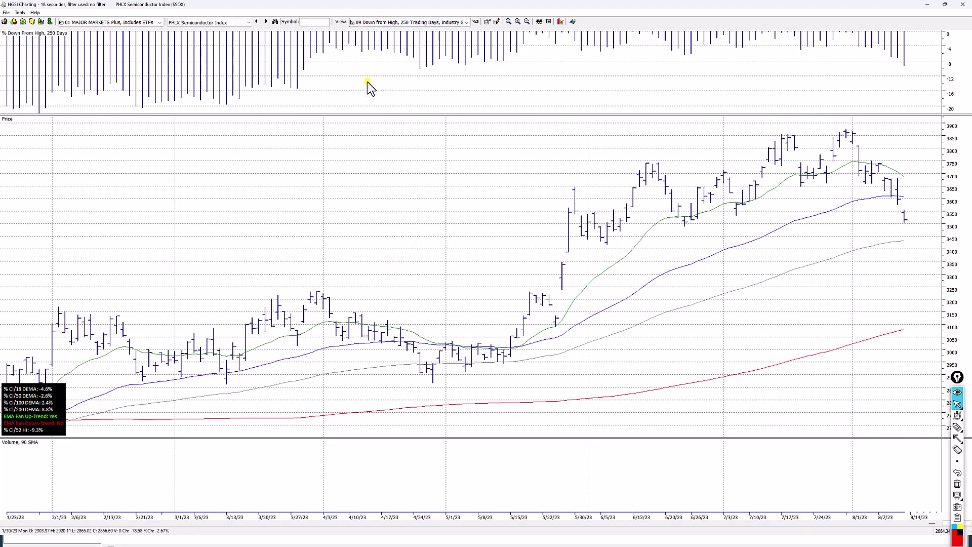
click(945, 5)
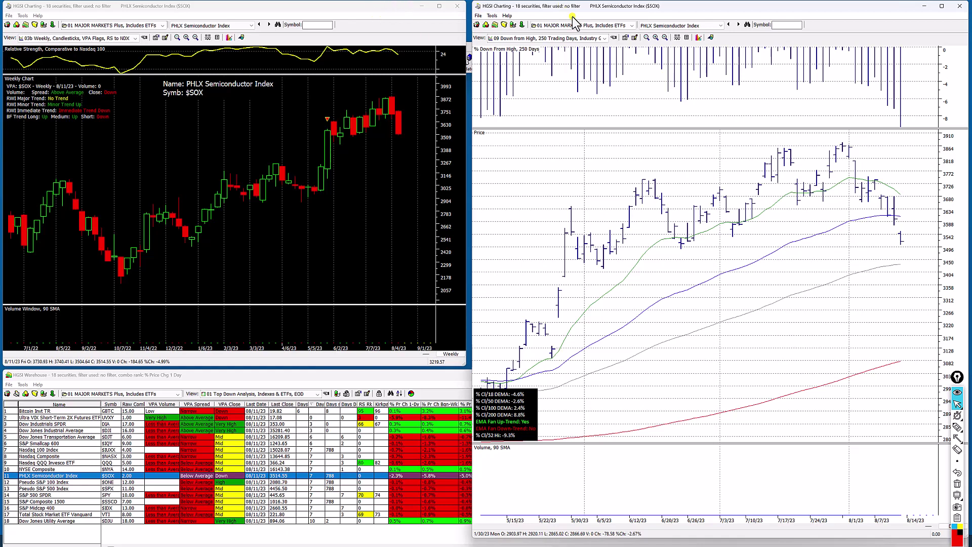
Switch the daily chart to the 04a NYSE Internals, Use with NYSE Composite, RS vs. SP500 view
click(580, 38)
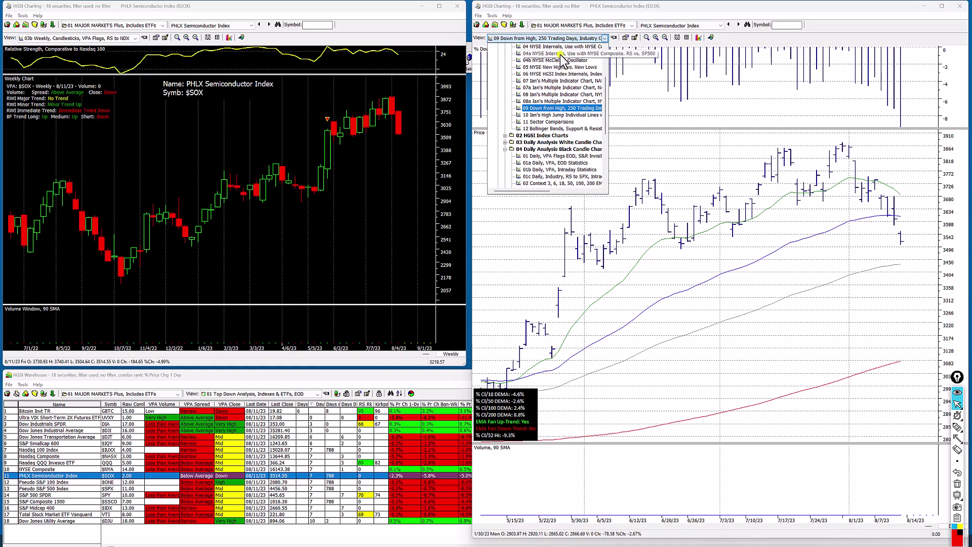
click(562, 53)
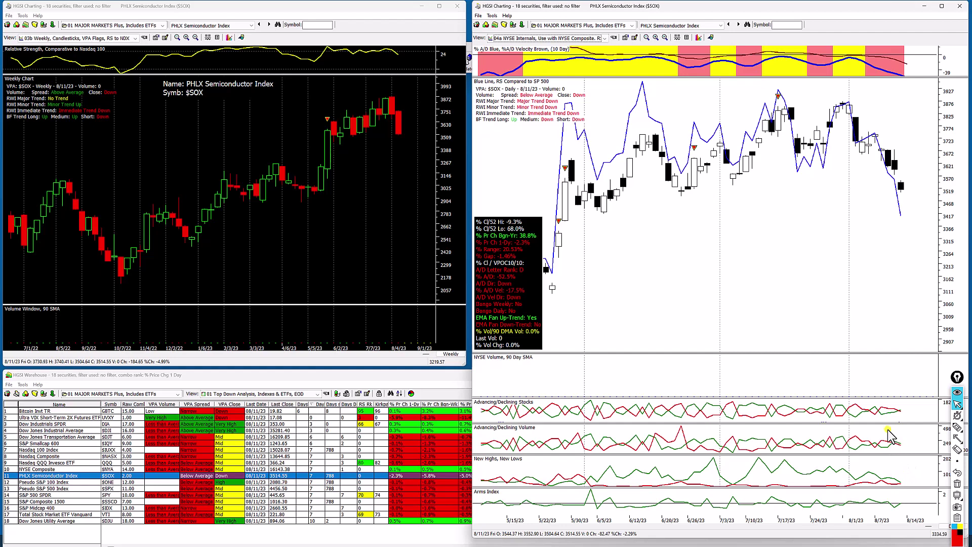
click(561, 39)
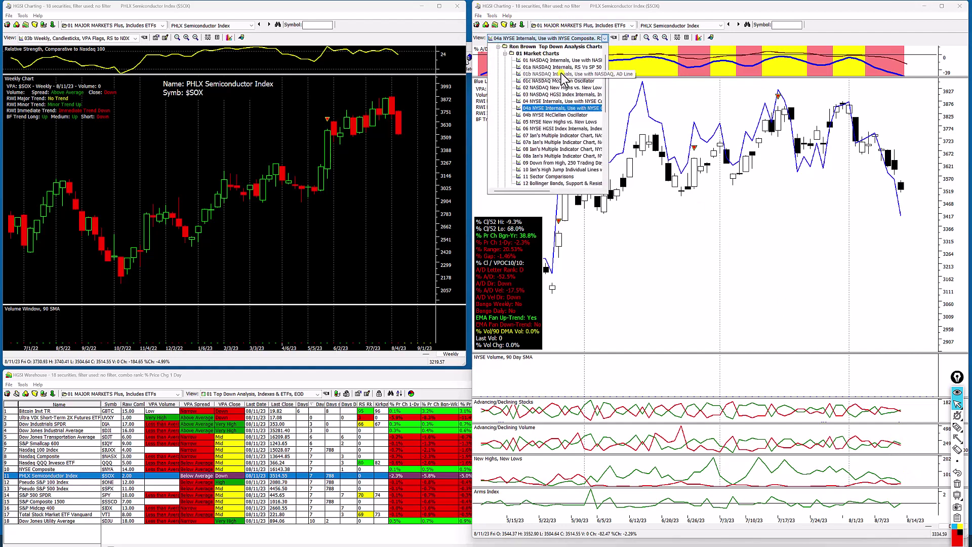
Chart the Nasdaq Composite in the same view and bring the full-width Warehouse table in front of the charts
click(669, 25)
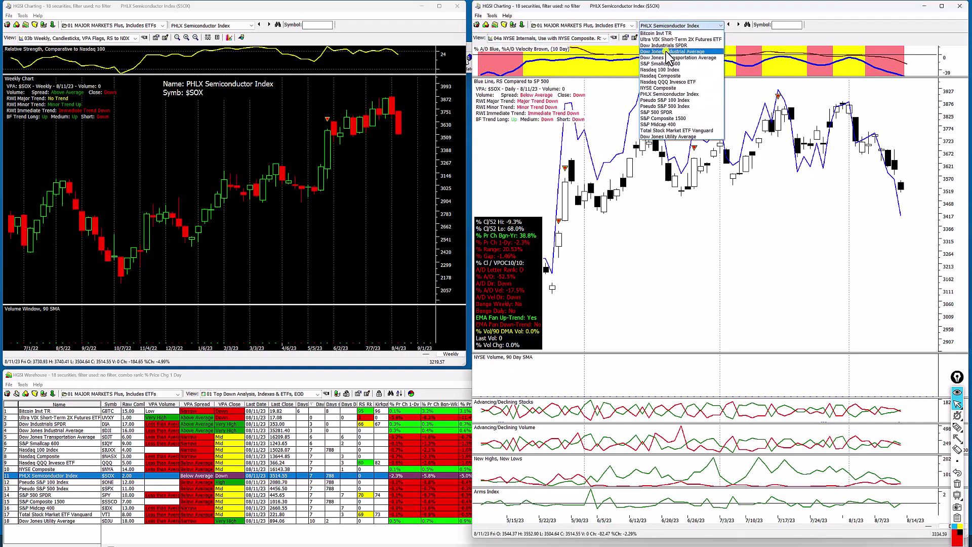
click(669, 77)
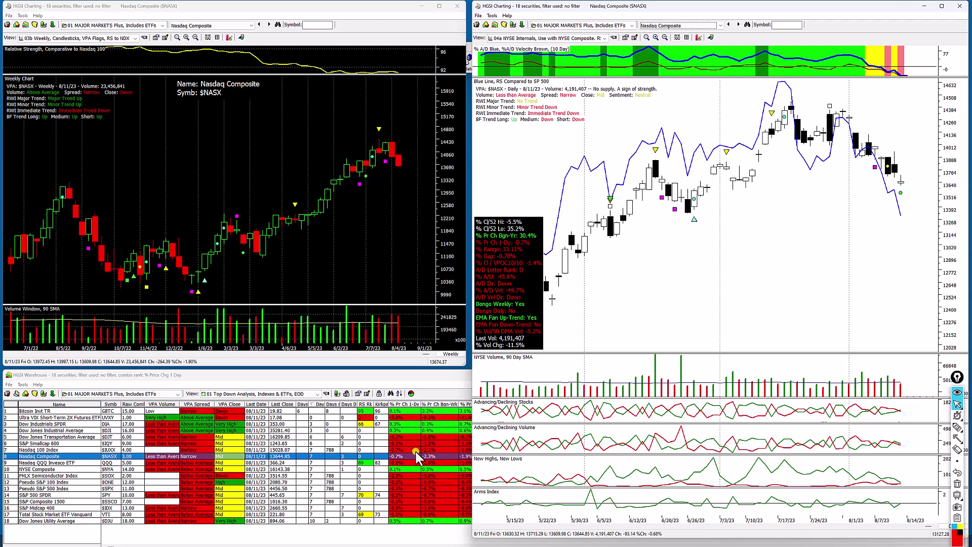
click(402, 382)
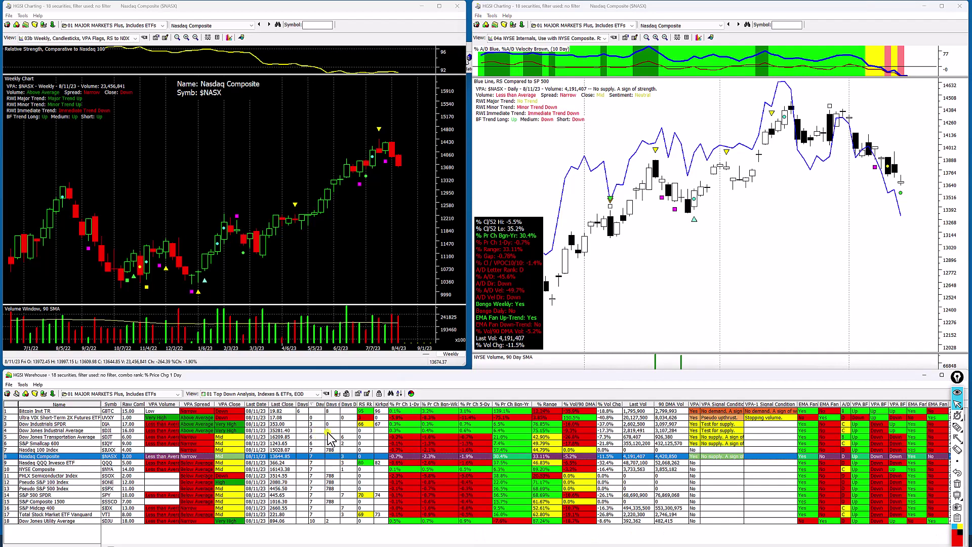